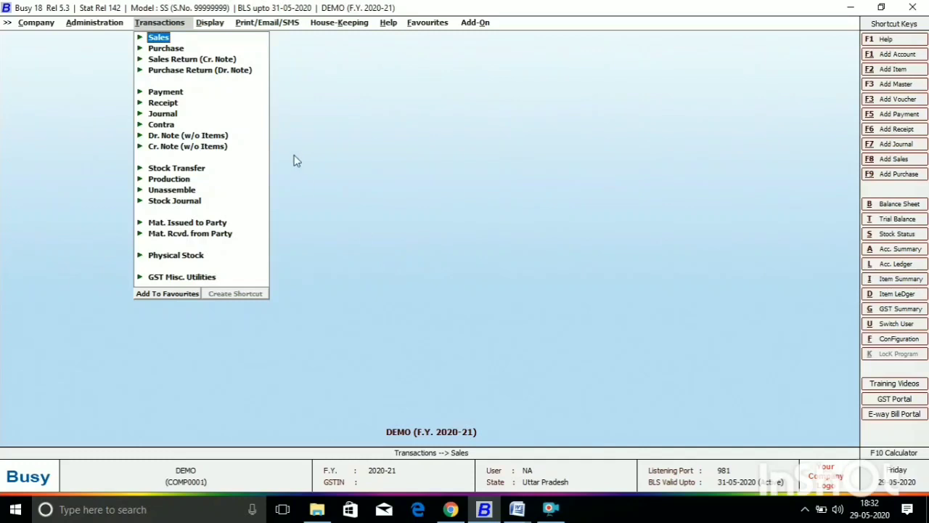
# Enable Sale Quotation in the Inventory features configuration, accepting its default options
pyautogui.click(105, 27)
pyautogui.press('Escape')
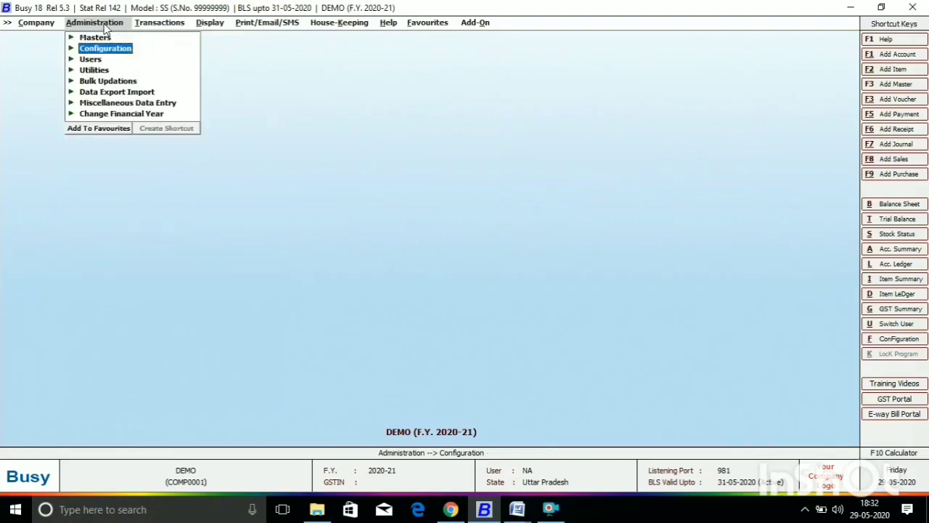
pyautogui.press('Return')
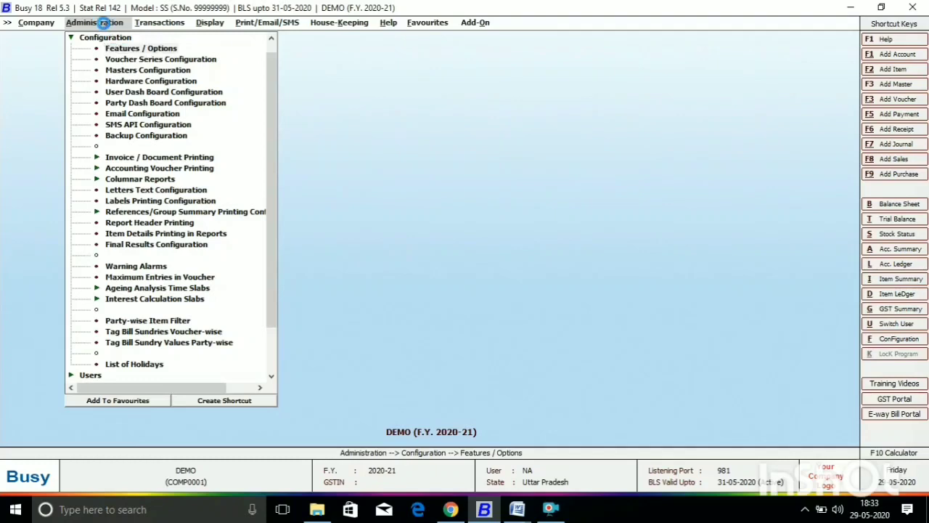
pyautogui.press('Return')
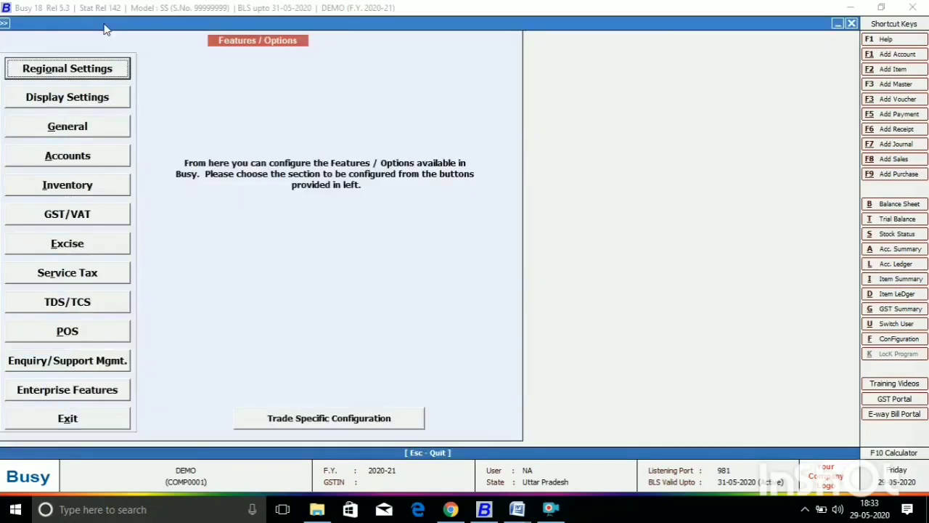
pyautogui.click(70, 190)
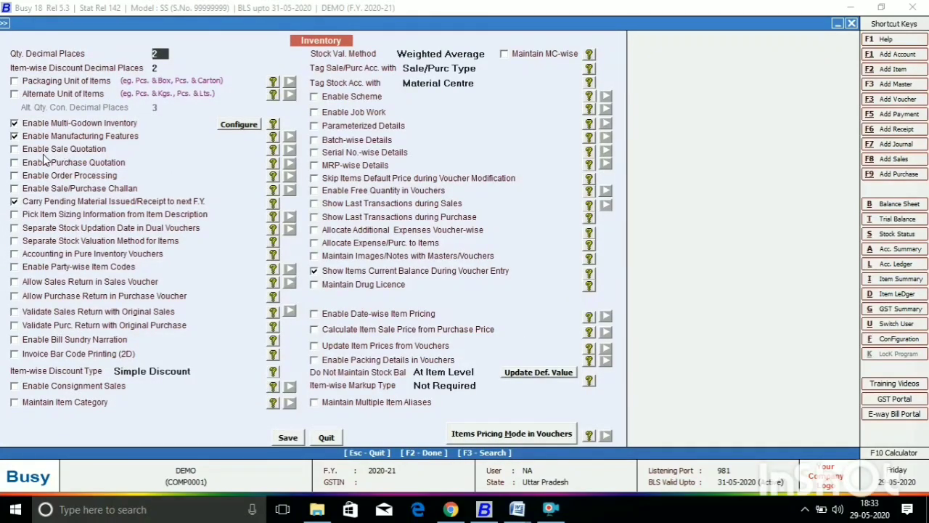
pyautogui.click(15, 150)
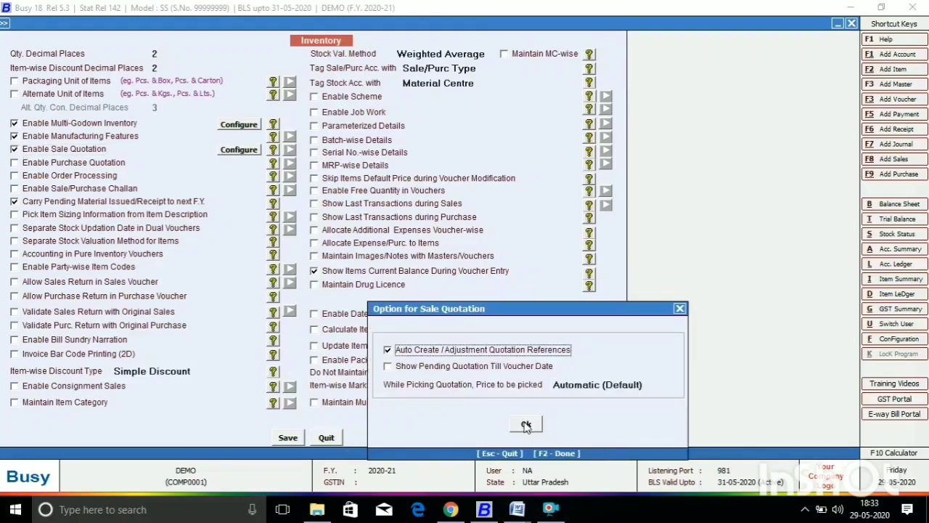
pyautogui.click(526, 424)
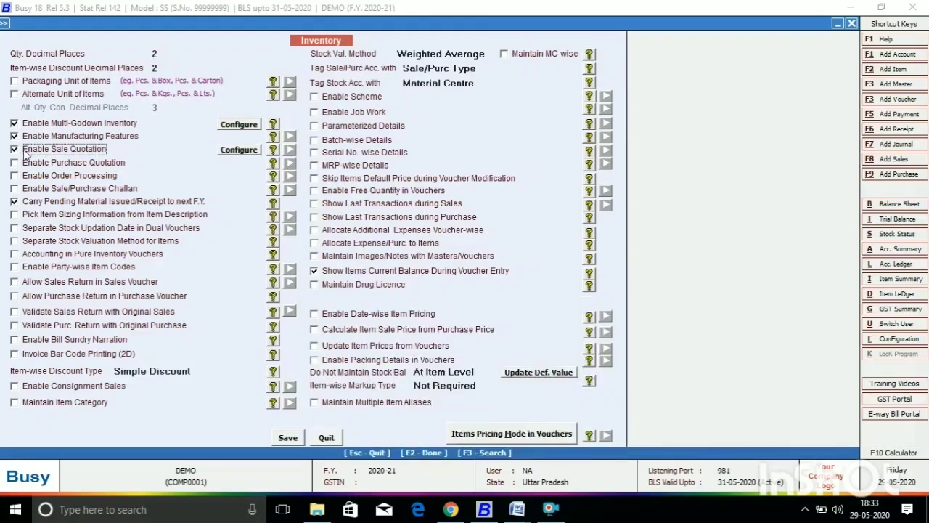
# Enable Order Processing and Sale/Purchase Challan, accepting the default options for both
pyautogui.click(14, 176)
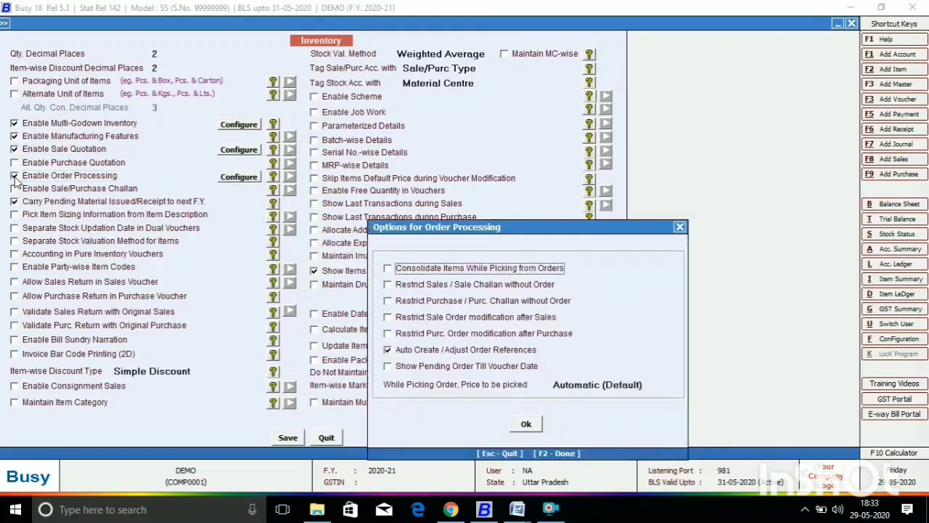
pyautogui.click(532, 426)
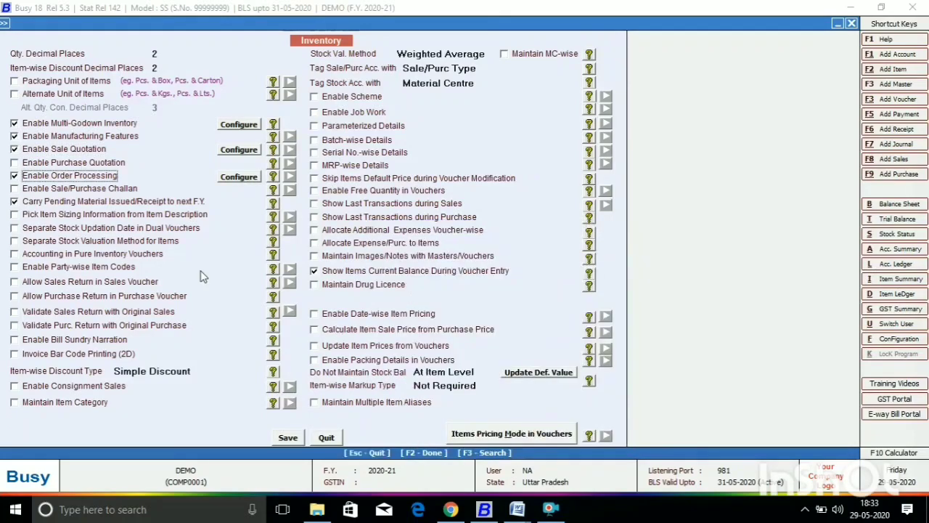
pyautogui.click(15, 189)
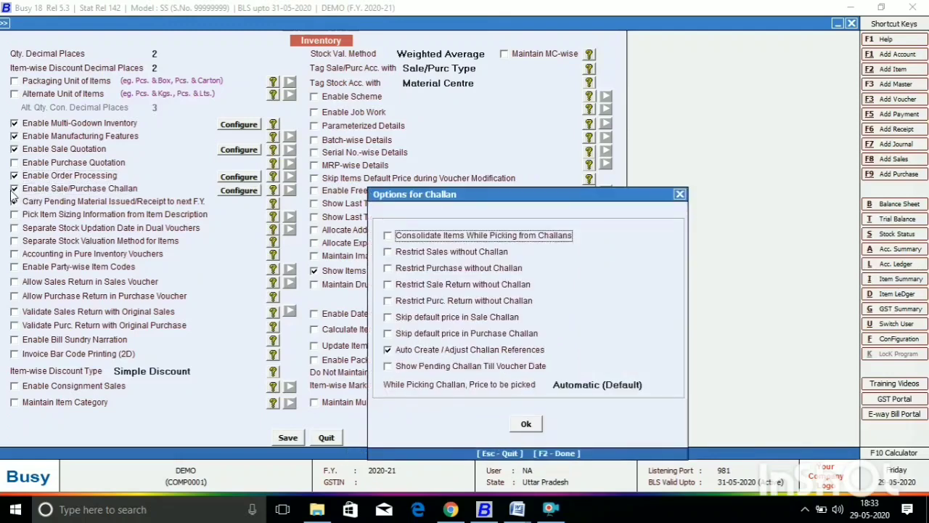
pyautogui.click(520, 429)
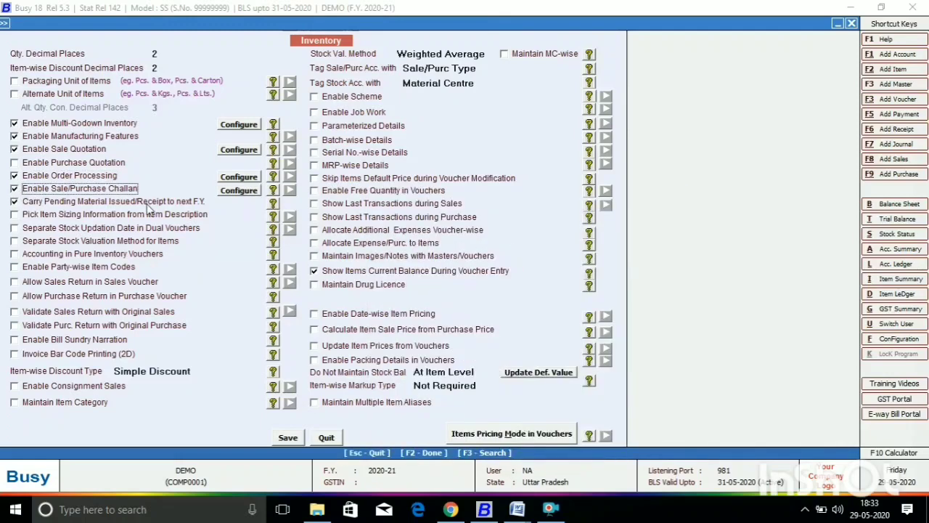
# Save the inventory feature settings, dismiss the pop-up notification and leave the Features / Options configuration
pyautogui.click(288, 437)
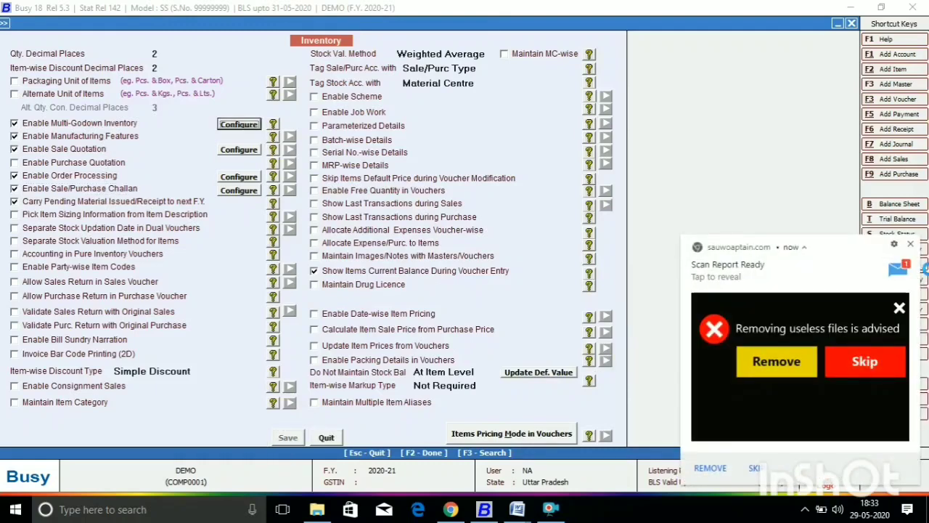
pyautogui.click(911, 245)
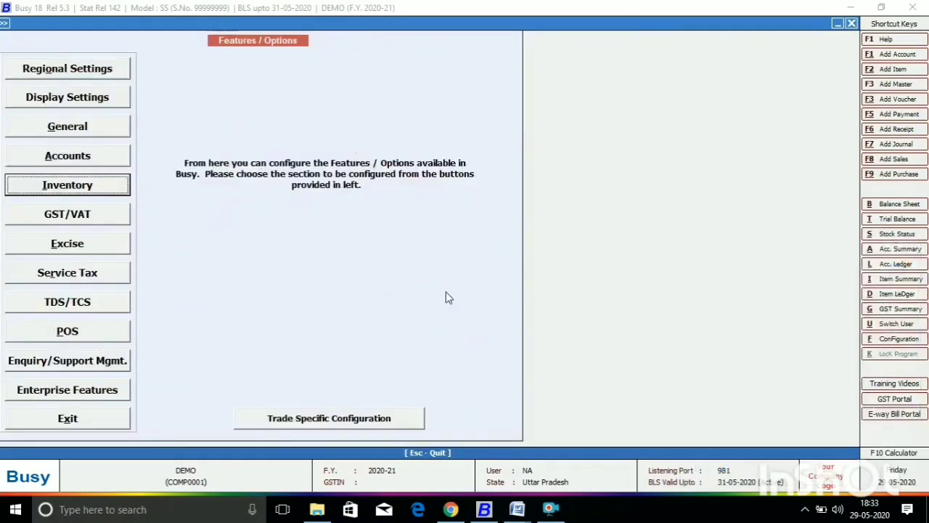
pyautogui.press('Escape')
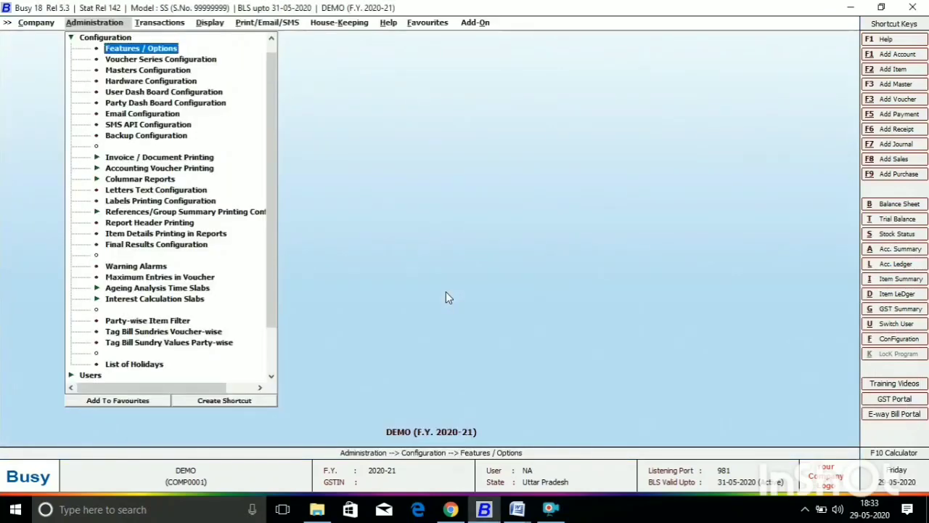
# Start a new sales quotation voucher with sale type L/GST-18%, party ABC and material centre Main Store
pyautogui.press('Right')
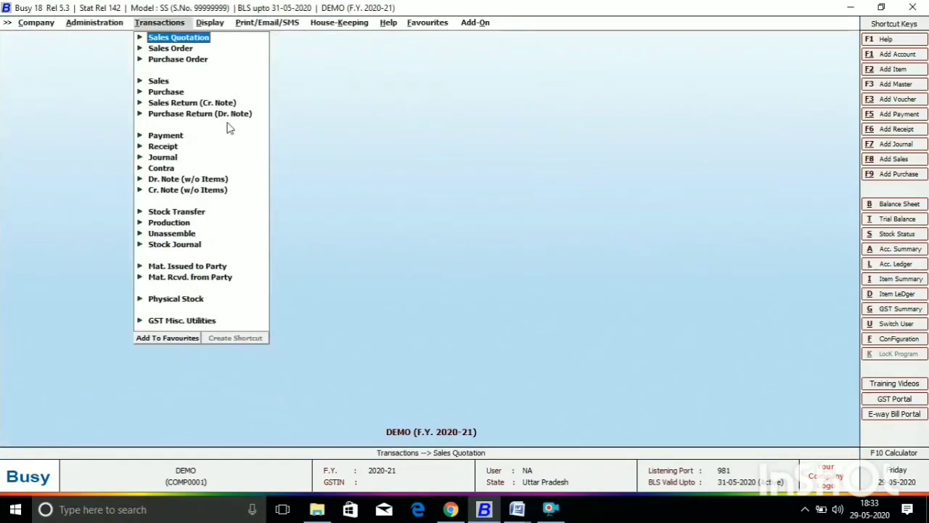
pyautogui.click(162, 40)
pyautogui.click(159, 37)
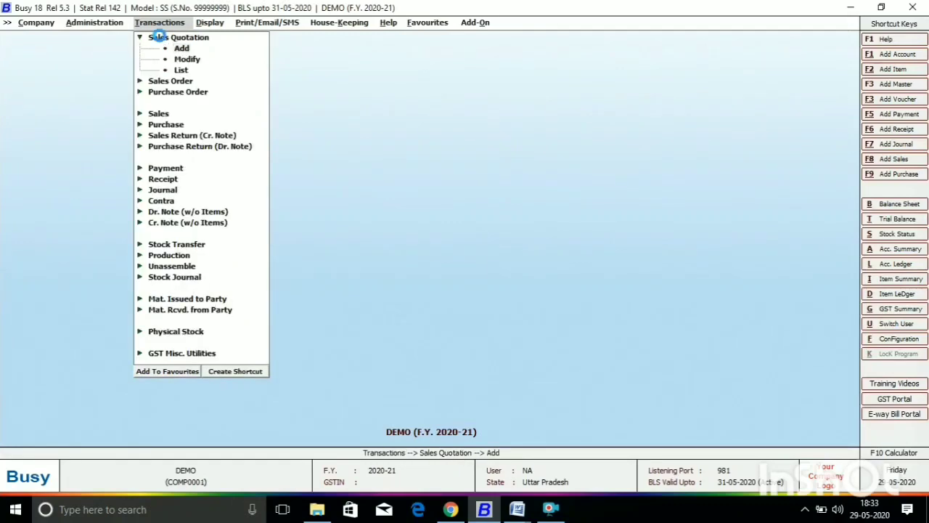
pyautogui.press('Return')
pyautogui.press('Return')
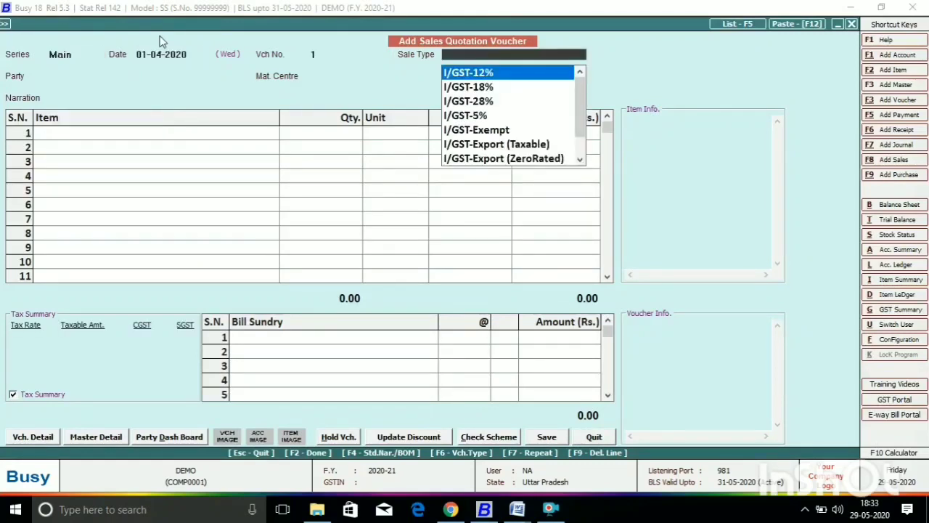
pyautogui.write('Lg')
pyautogui.press('Down')
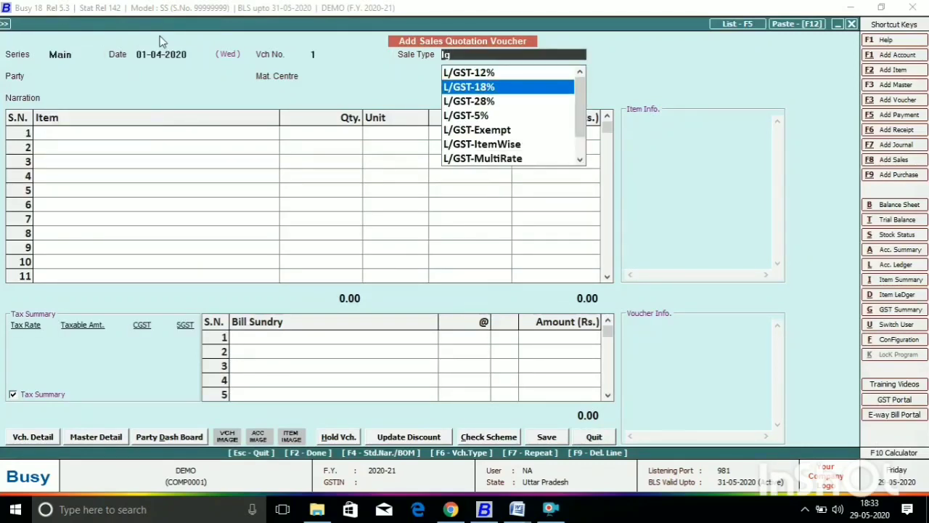
pyautogui.press('Return')
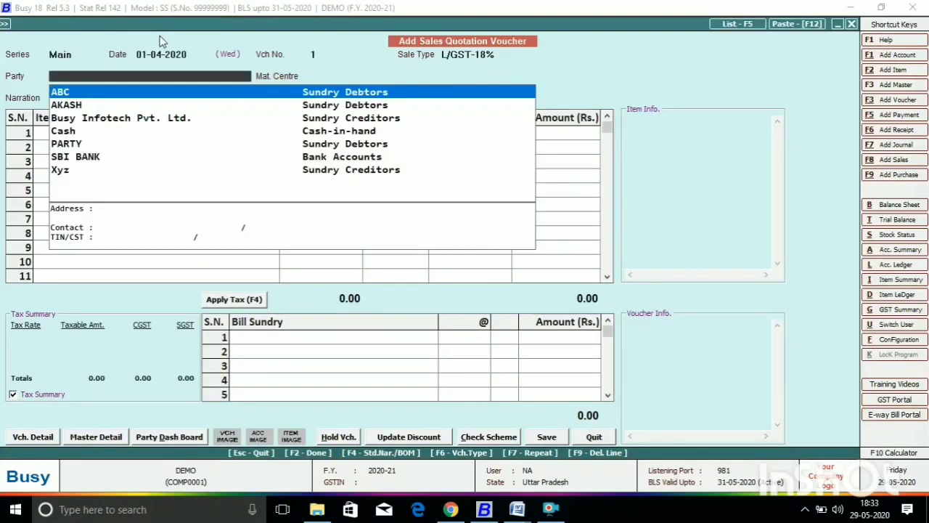
pyautogui.press('Return')
pyautogui.press('Return')
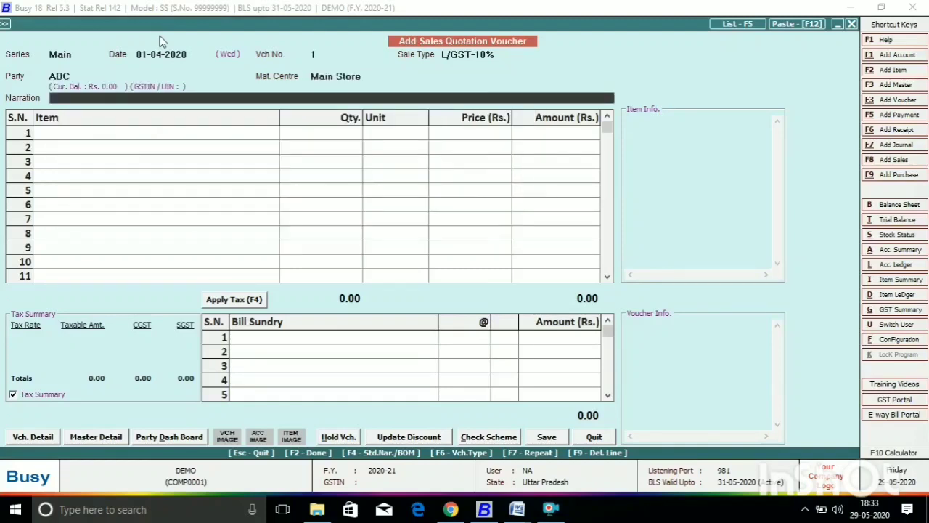
# Add COMPUTER as the first item of the quotation with the description "computer item"
pyautogui.press('Return')
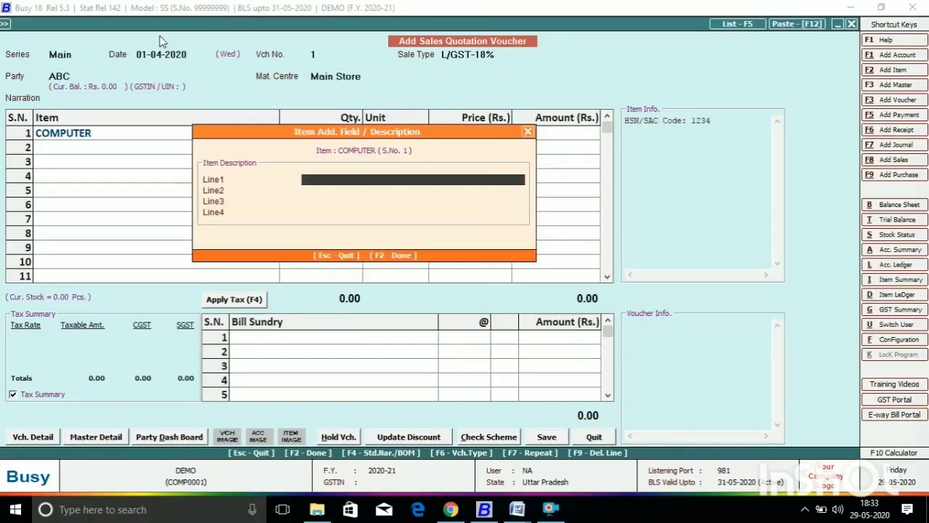
pyautogui.press('Return')
pyautogui.press('Return')
pyautogui.press('Up')
pyautogui.press('Up')
pyautogui.write('computer item')
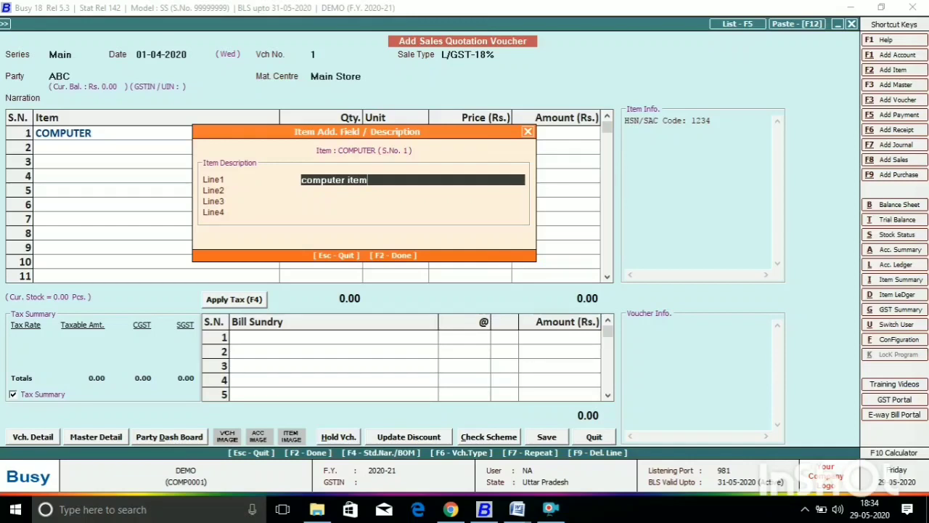
pyautogui.press('Return')
pyautogui.press('Return')
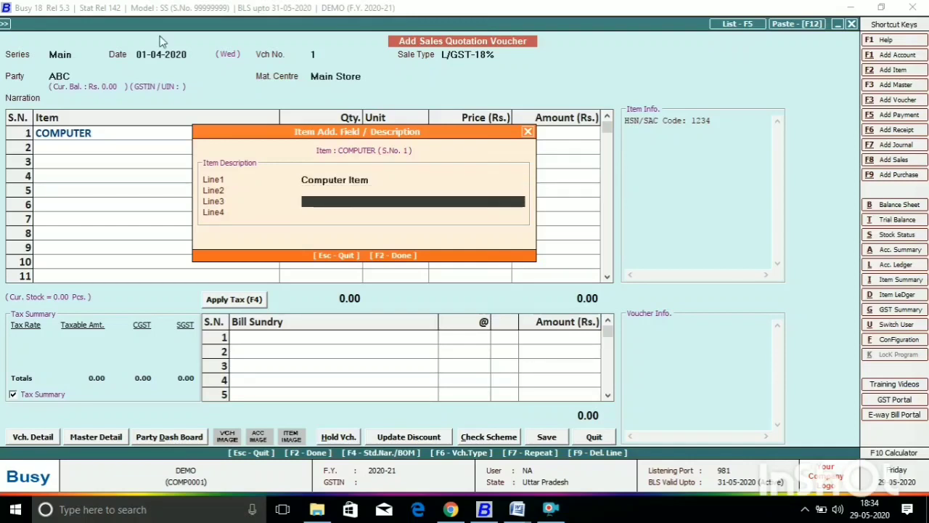
pyautogui.press('Return')
pyautogui.press('Return')
# Set the COMPUTER item's quantity to 10 Pcs. and its price to Rs. 20,000
pyautogui.write('10')
pyautogui.press('Return')
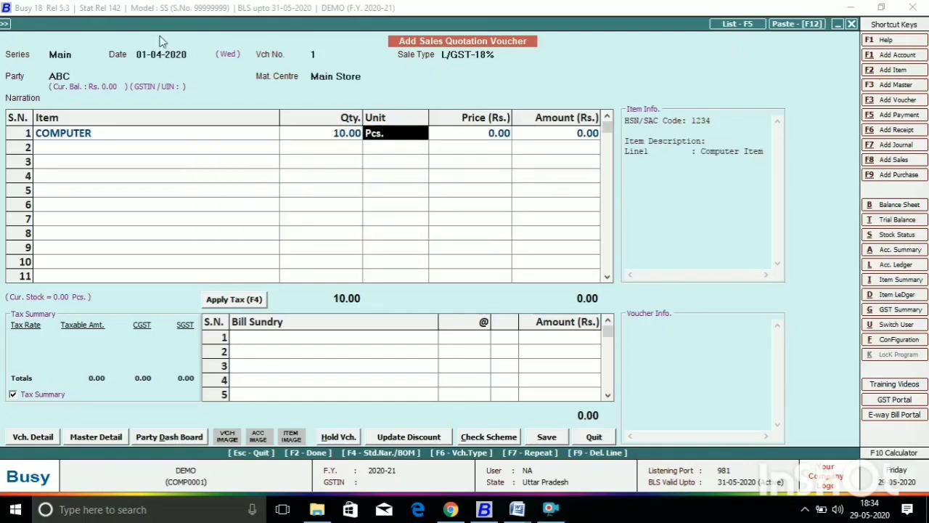
pyautogui.press('Return')
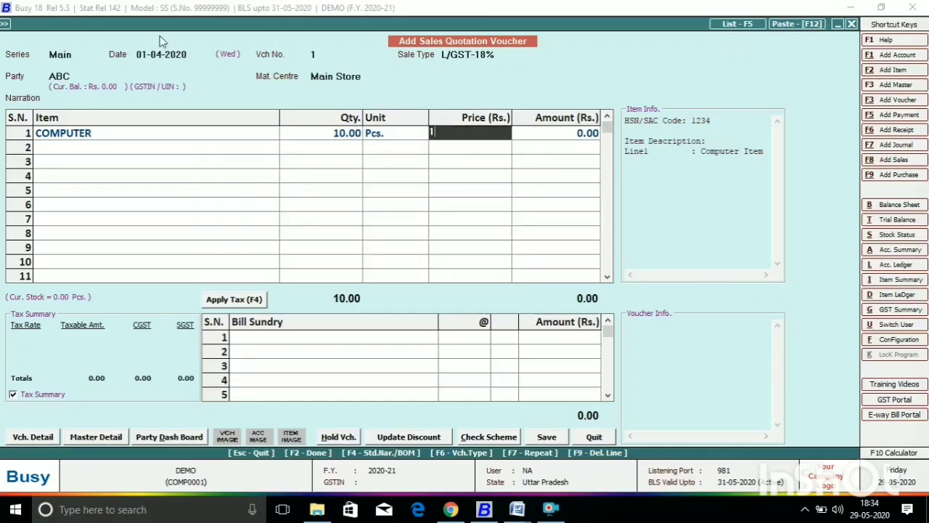
pyautogui.write('20,000')
pyautogui.press('Return')
pyautogui.press('Return')
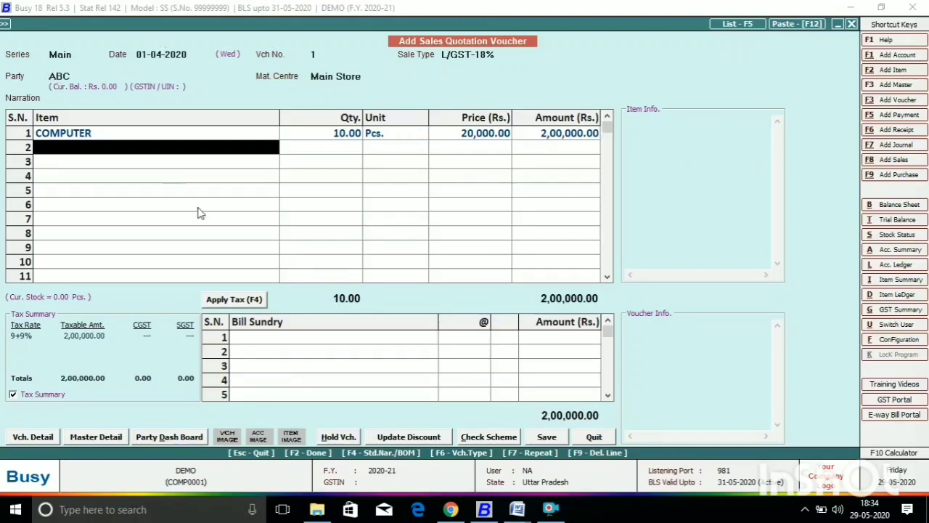
# Apply the tax to the quotation, save the voucher and leave the entry form
pyautogui.click(256, 340)
pyautogui.click(238, 302)
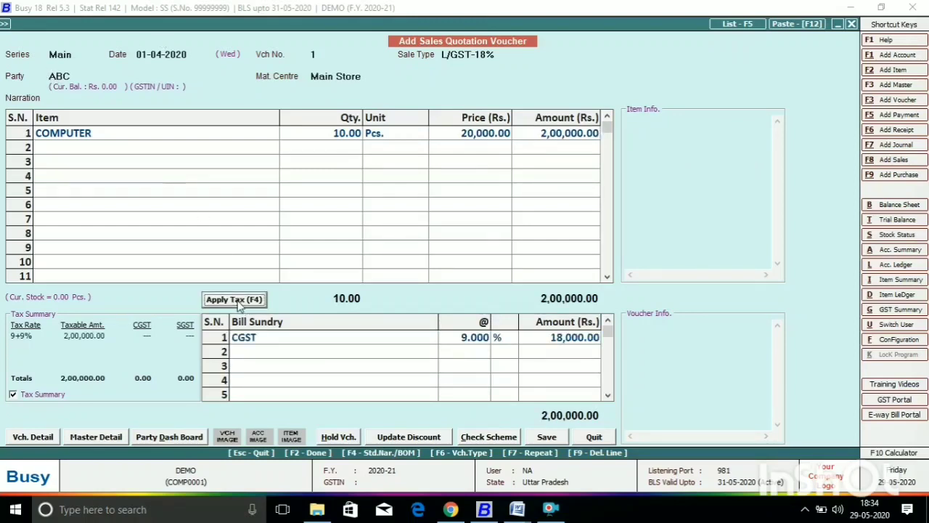
pyautogui.click(548, 438)
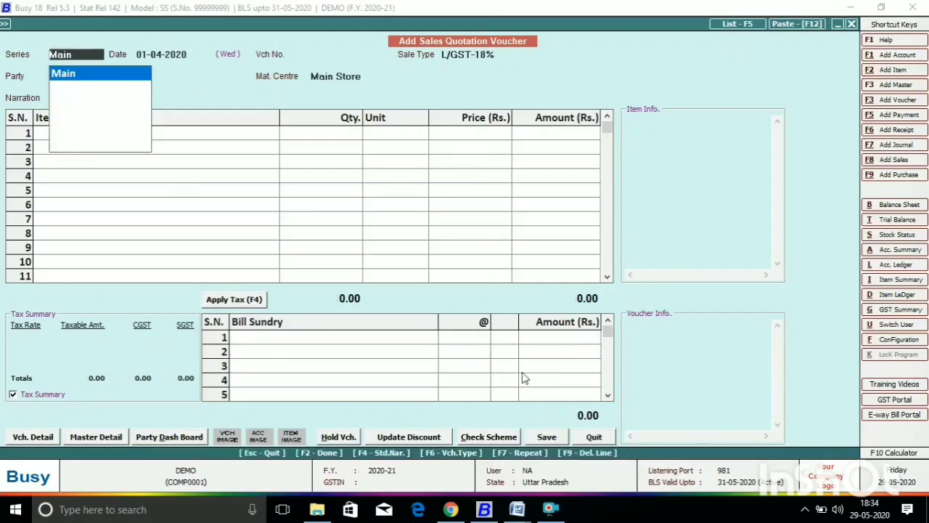
pyautogui.press('Escape')
pyautogui.press('Escape')
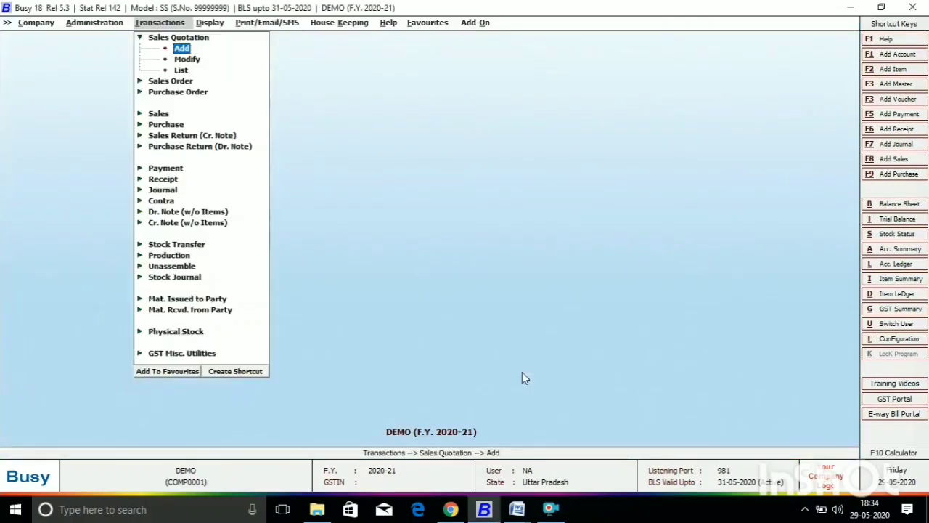
# Open sales quotation voucher 1 of the Main series, dated 01-04-2020, for modification
pyautogui.press('Down')
pyautogui.press('Return')
pyautogui.press('Return')
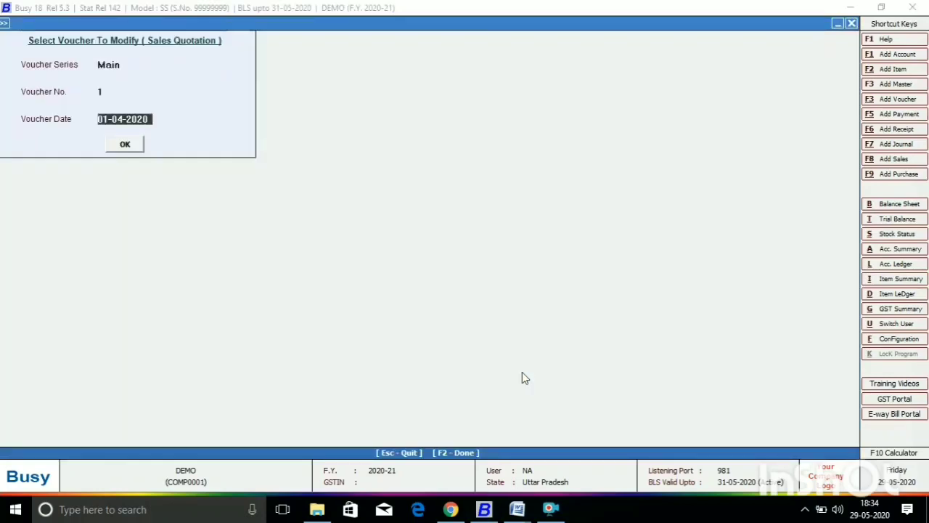
pyautogui.press('Return')
pyautogui.press('Return')
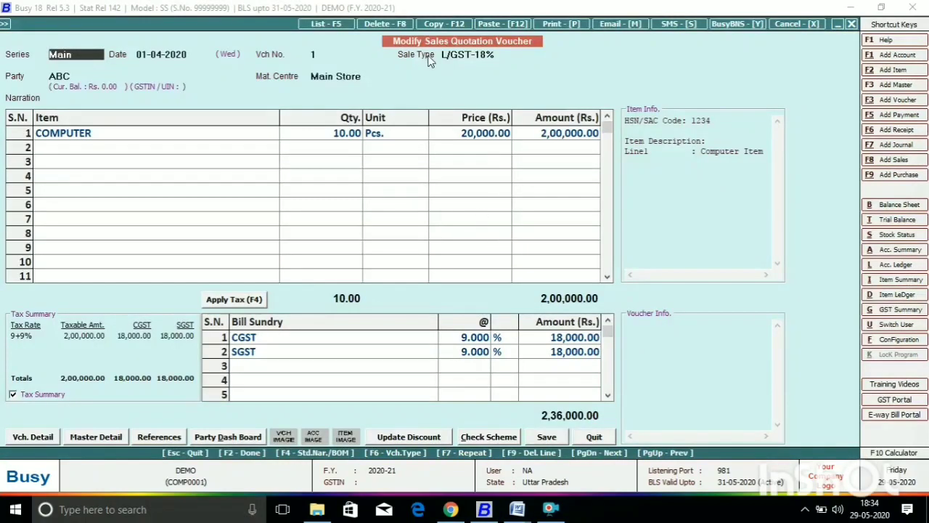
# Request a print preview of one copy in the STANDARD format and agree to configure that format
pyautogui.click(563, 29)
pyautogui.press('Return')
pyautogui.press('Return')
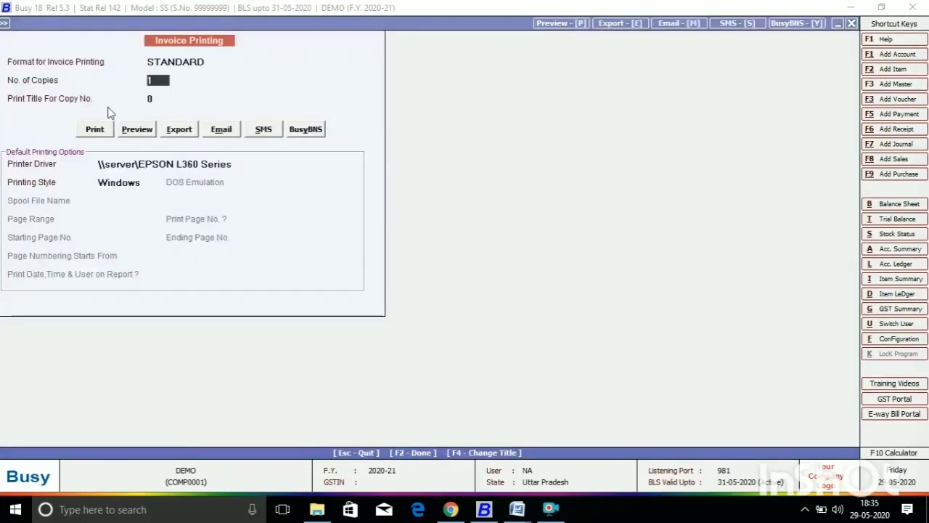
pyautogui.click(134, 132)
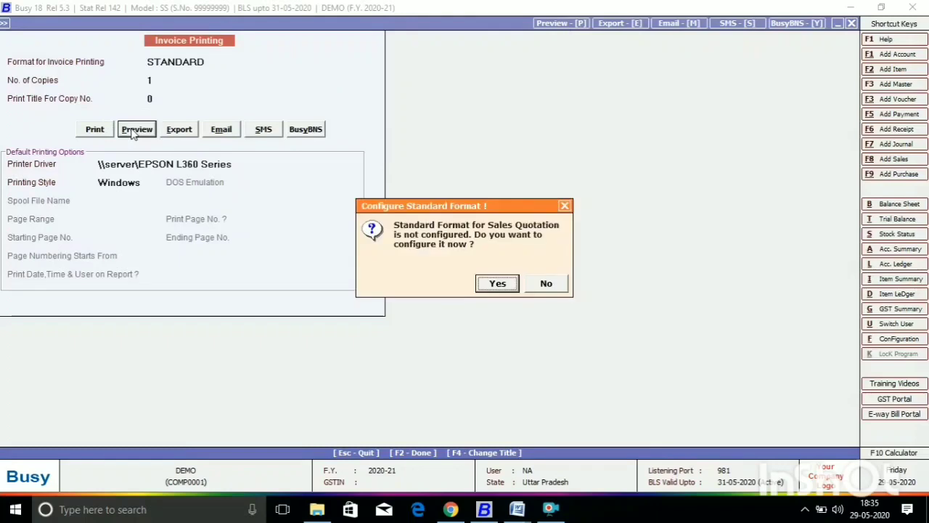
pyautogui.press('Return')
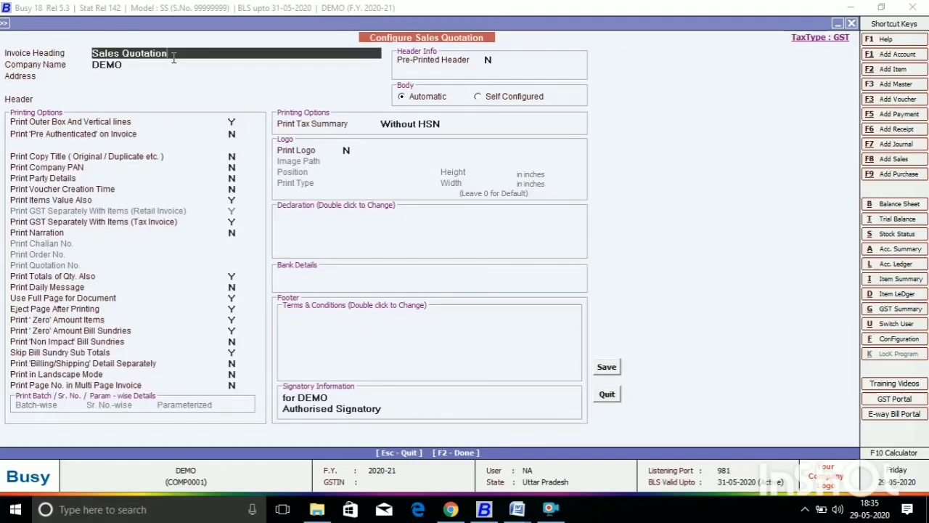
pyautogui.press('BackSpace')
pyautogui.write('n gjgj')
pyautogui.press('BackSpace')
pyautogui.press('BackSpace')
pyautogui.press('BackSpace')
pyautogui.press('BackSpace')
pyautogui.press('BackSpace')
# Review the logo, terms and conditions, bank details and declaration fields of the sales quotation format and save the configuration
pyautogui.click(352, 149)
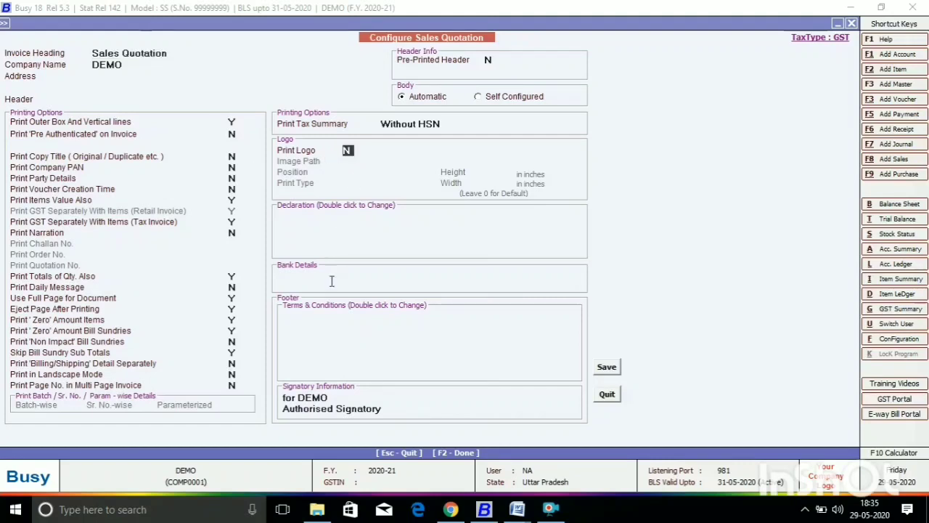
pyautogui.doubleClick(326, 313)
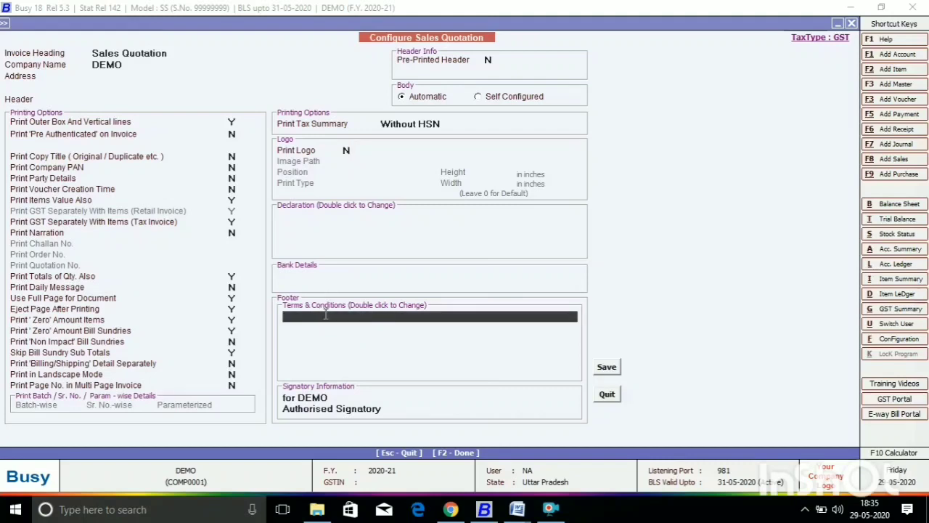
pyautogui.click(318, 273)
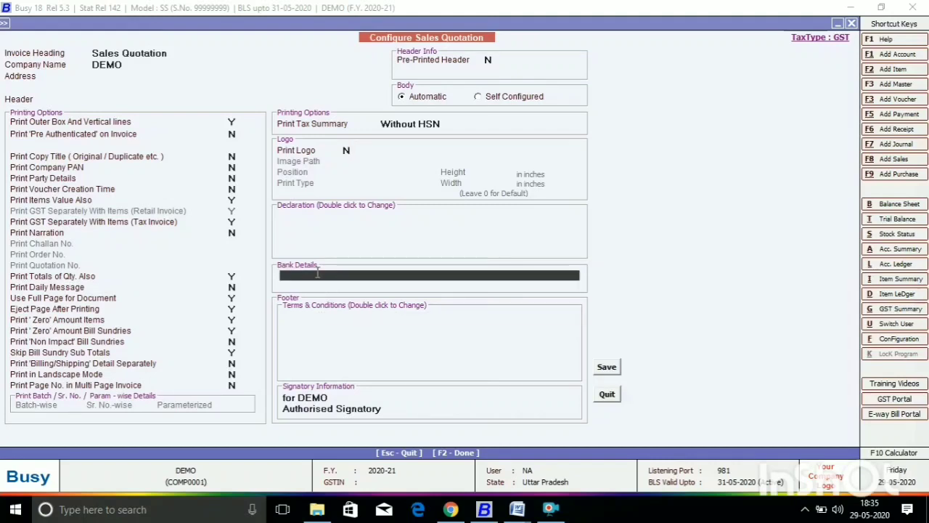
pyautogui.click(348, 216)
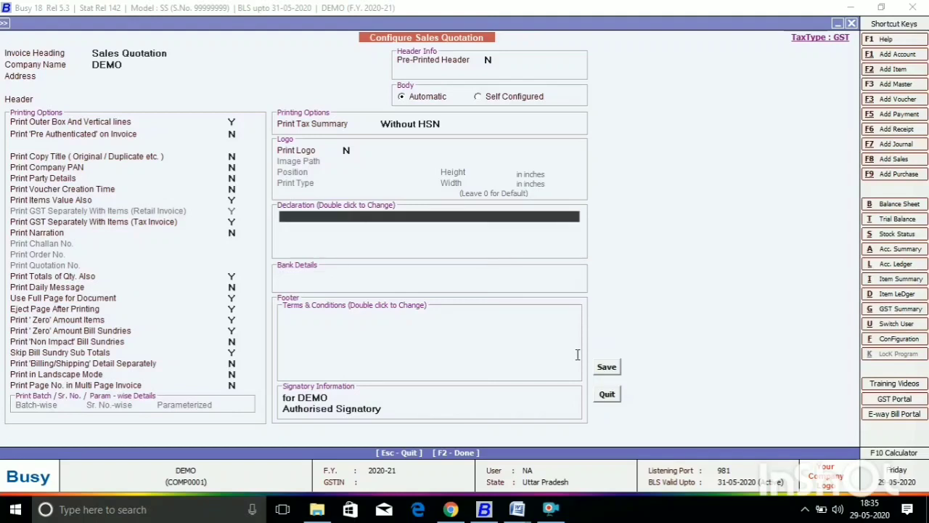
pyautogui.click(607, 368)
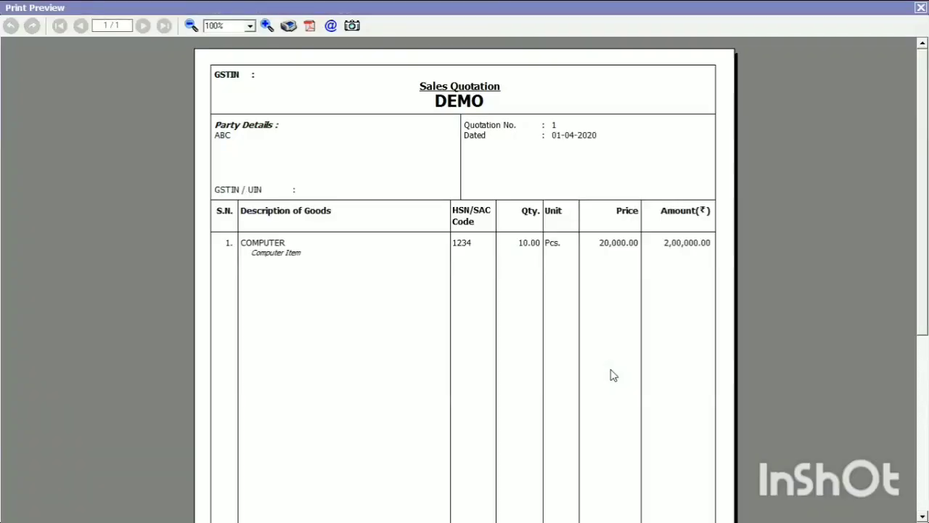
# Look through the quotation's print preview, close it and leave the quotation voucher
pyautogui.moveTo(923, 143)
pyautogui.mouseDown()
pyautogui.moveTo(928, 263)
pyautogui.moveTo(916, 98)
pyautogui.mouseUp()
pyautogui.click(921, 7)
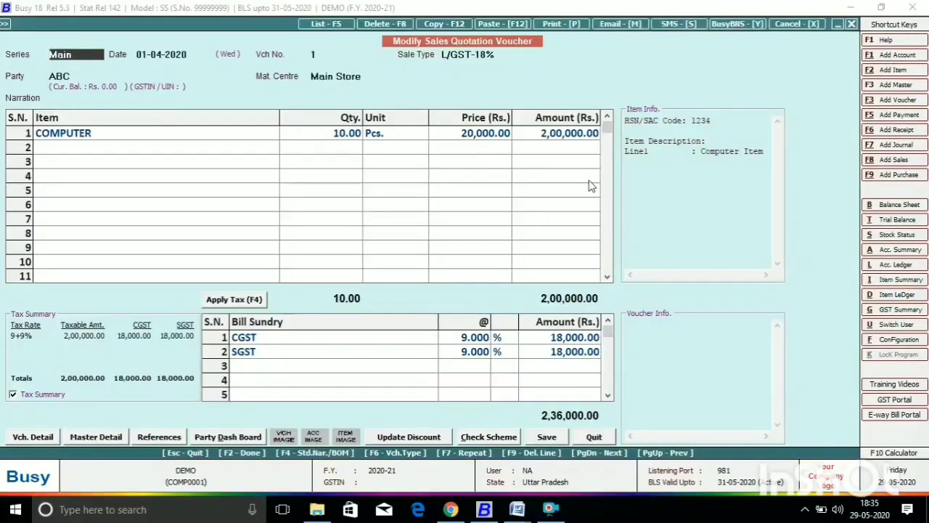
pyautogui.press('Escape')
pyautogui.press('Escape')
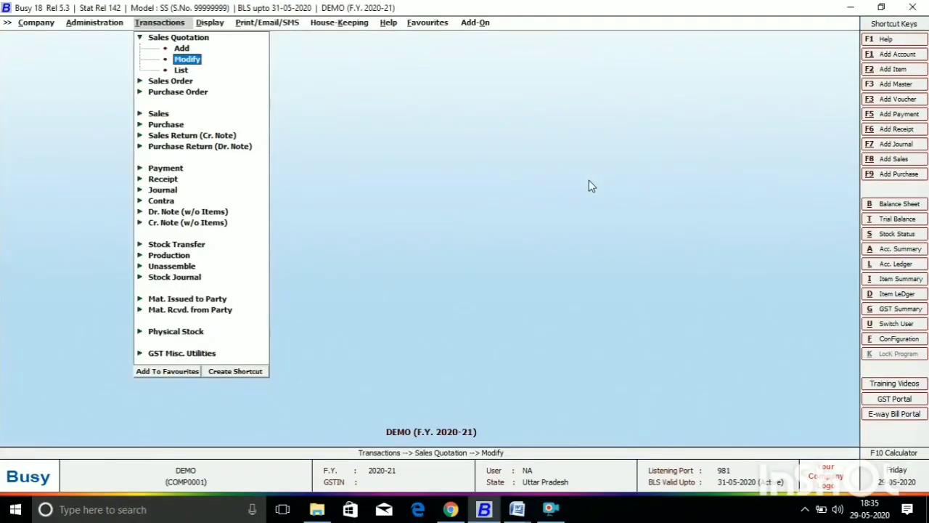
# Start a new sales order in the Main series dated 01-04-2020
pyautogui.press('Down')
pyautogui.press('Down')
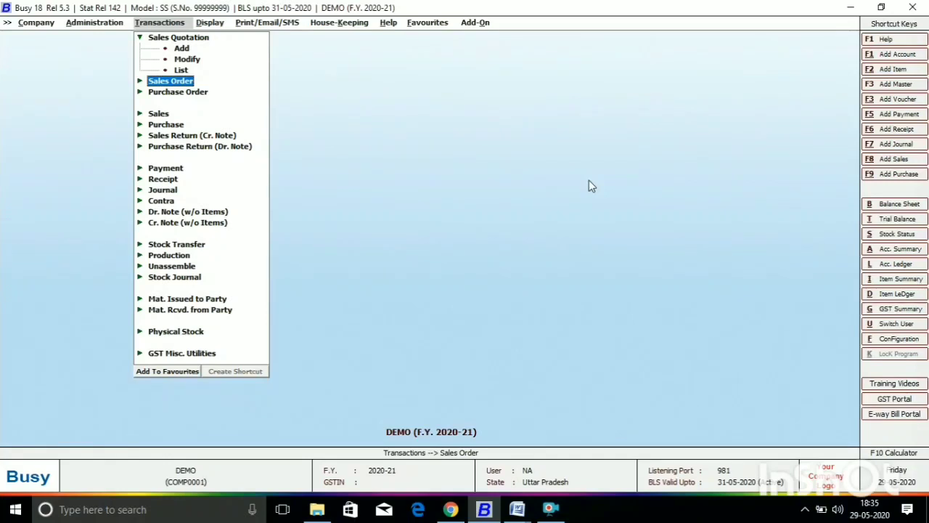
pyautogui.press('Return')
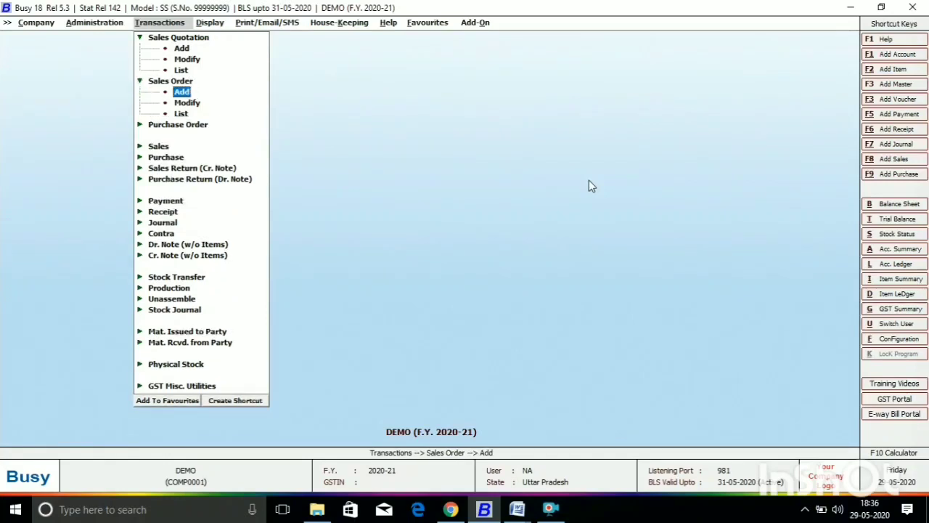
pyautogui.press('Return')
pyautogui.press('Return')
pyautogui.press('Return')
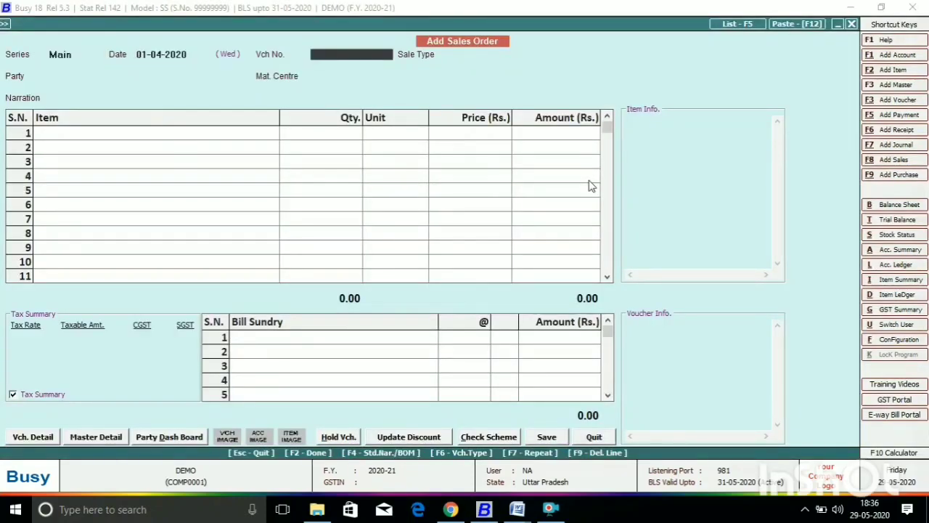
# Fill in the sales order header with sale type L/GST-18%, party ABC and material centre Main Store
pyautogui.press('Return')
pyautogui.write('l')
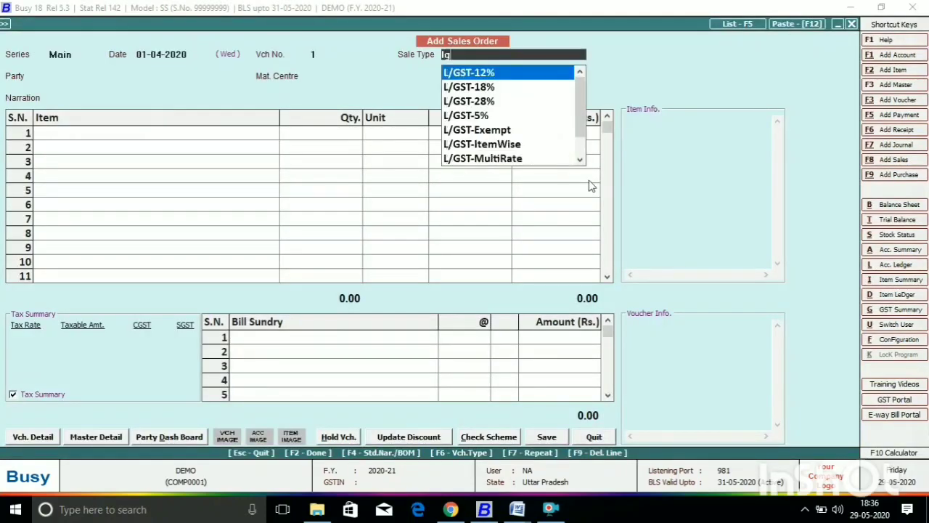
pyautogui.write('g')
pyautogui.press('Down')
pyautogui.press('Return')
pyautogui.press('Return')
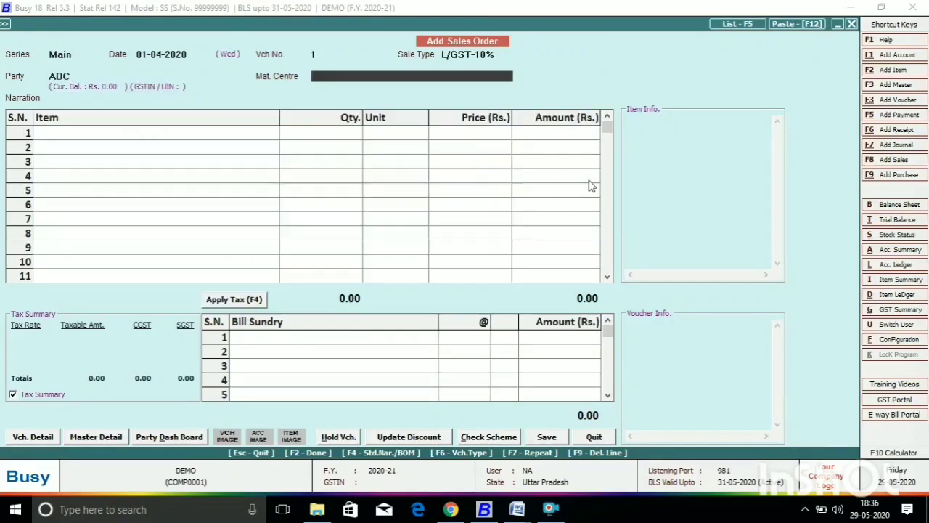
pyautogui.press('Return')
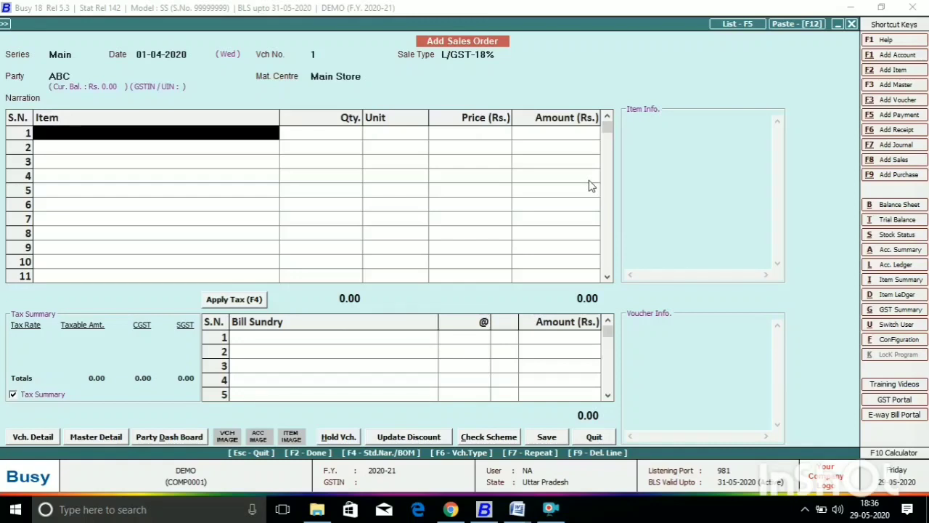
# Pull the items of pending quotation 1, dated 01-04-2020, into the sales order
pyautogui.hotkey('ctrl', 'q')
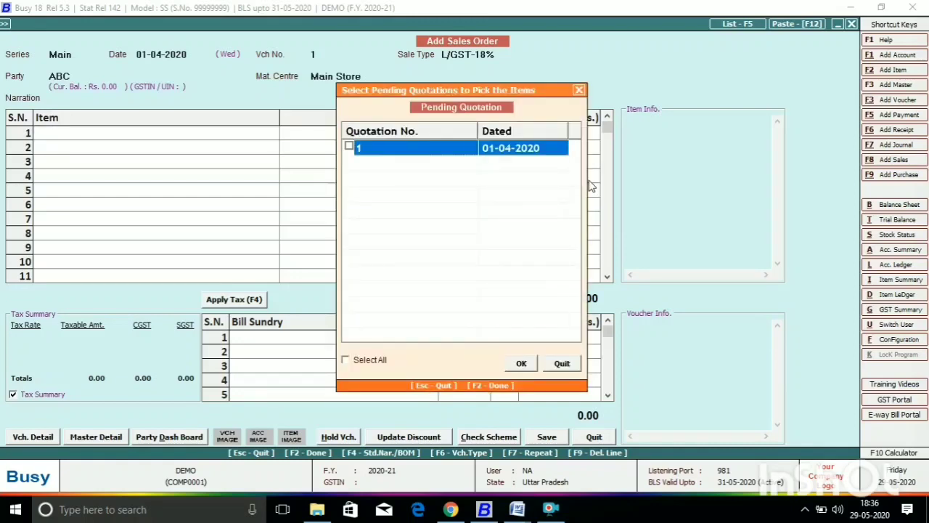
pyautogui.click(517, 510)
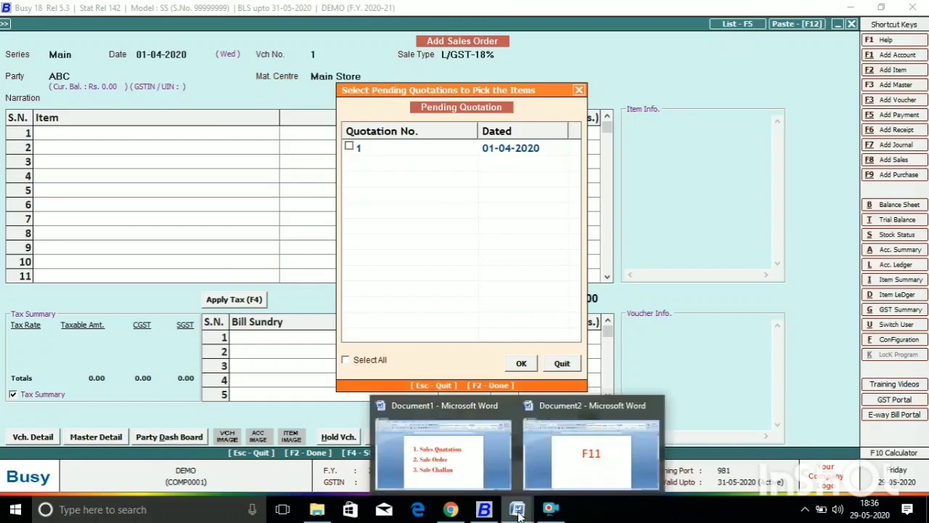
pyautogui.click(577, 463)
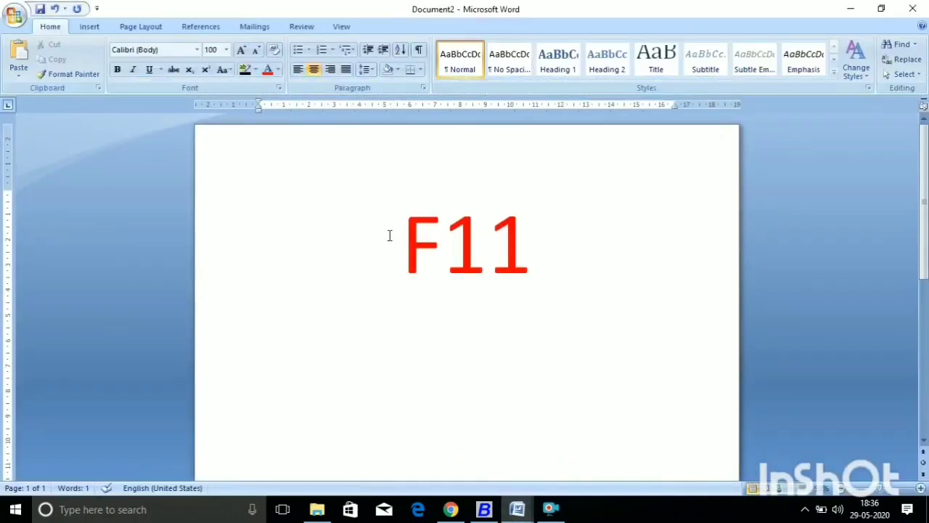
pyautogui.click(484, 510)
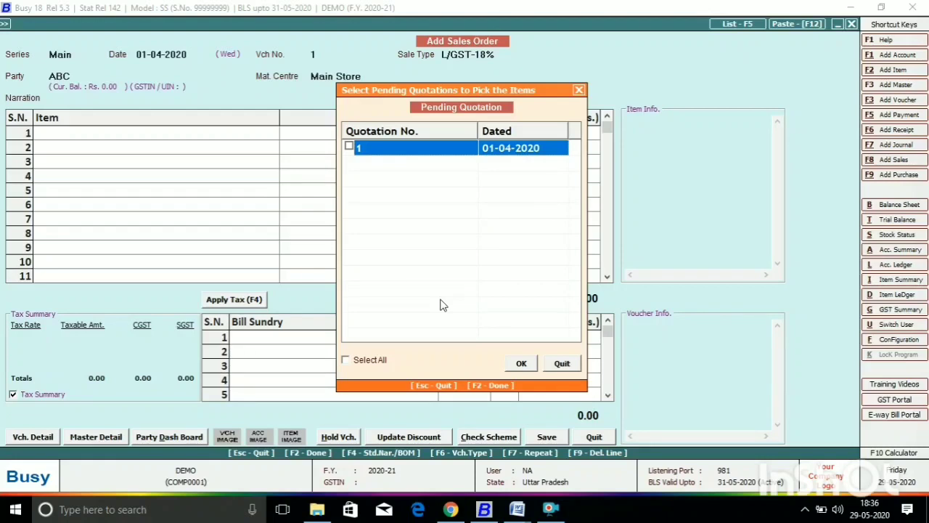
pyautogui.click(349, 146)
pyautogui.click(521, 363)
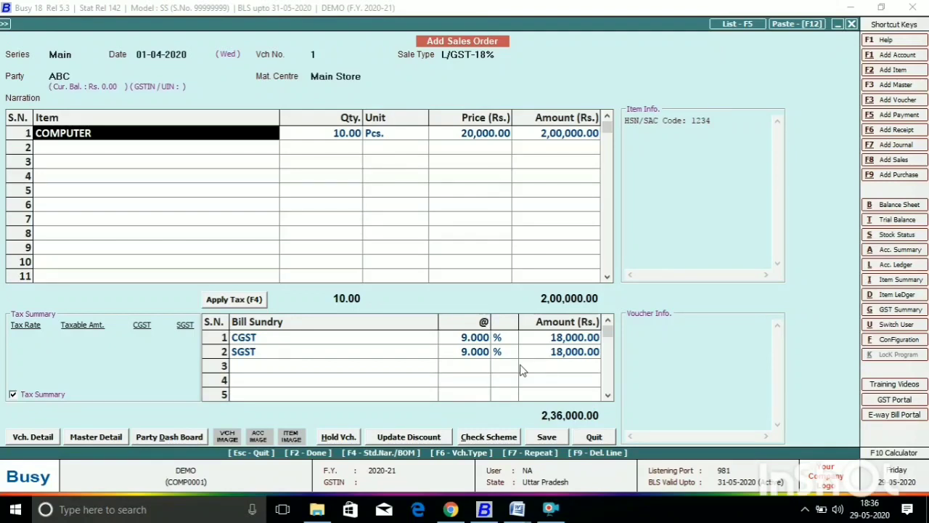
# Set the COMPUTER item's quantity in the sales order to 9 Pcs
pyautogui.press('Return')
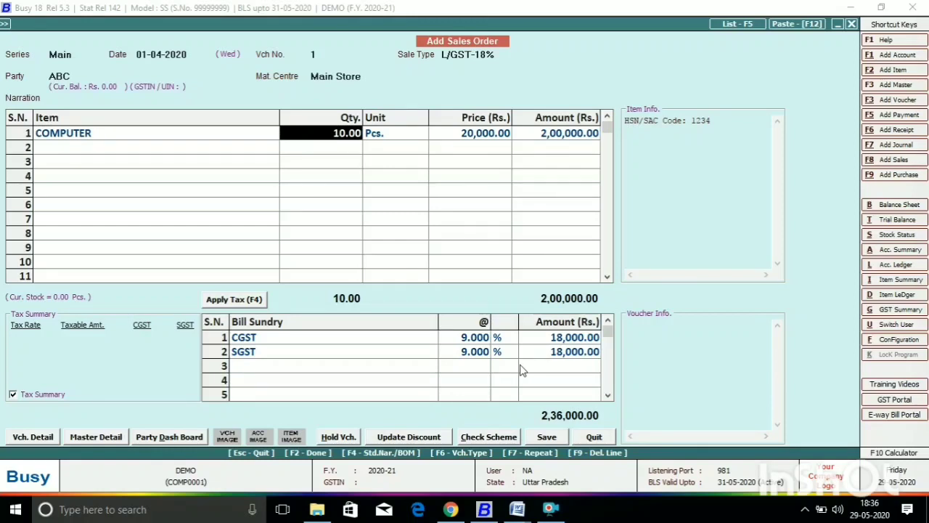
pyautogui.write('9')
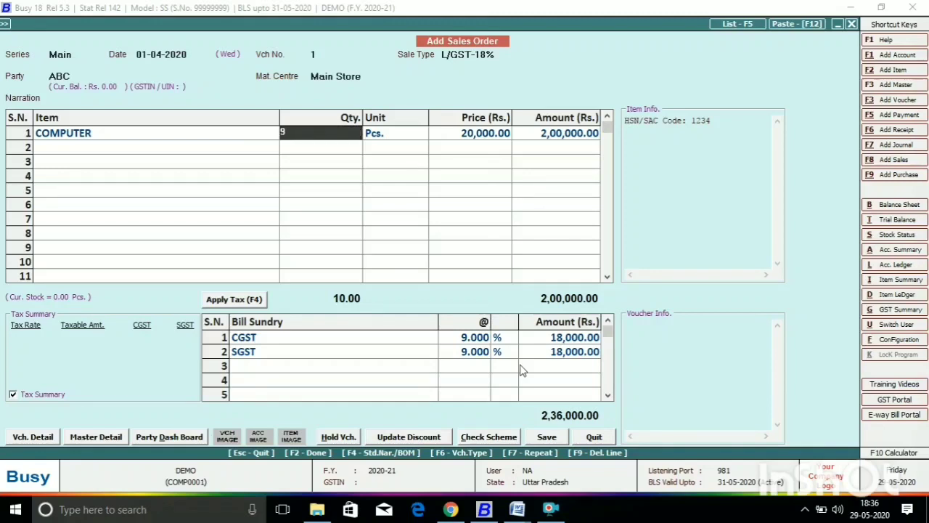
pyautogui.press('Return')
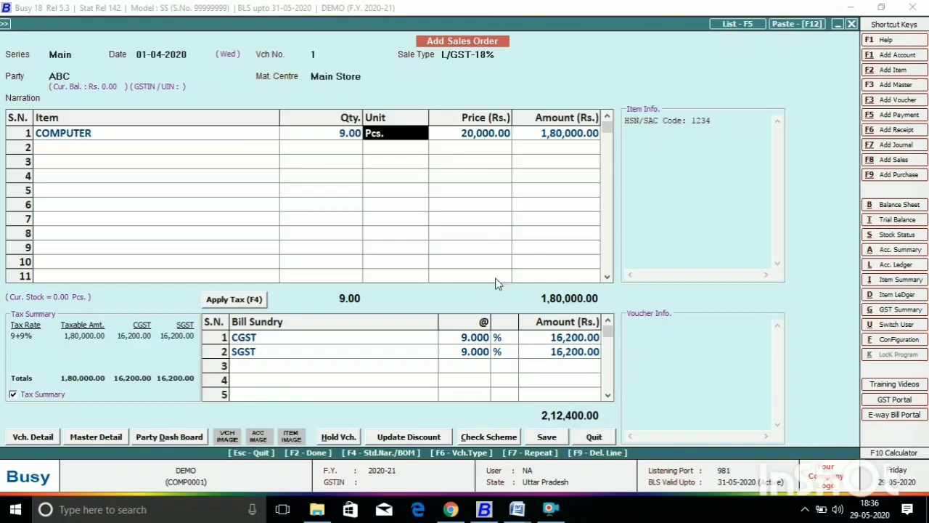
pyautogui.click(326, 138)
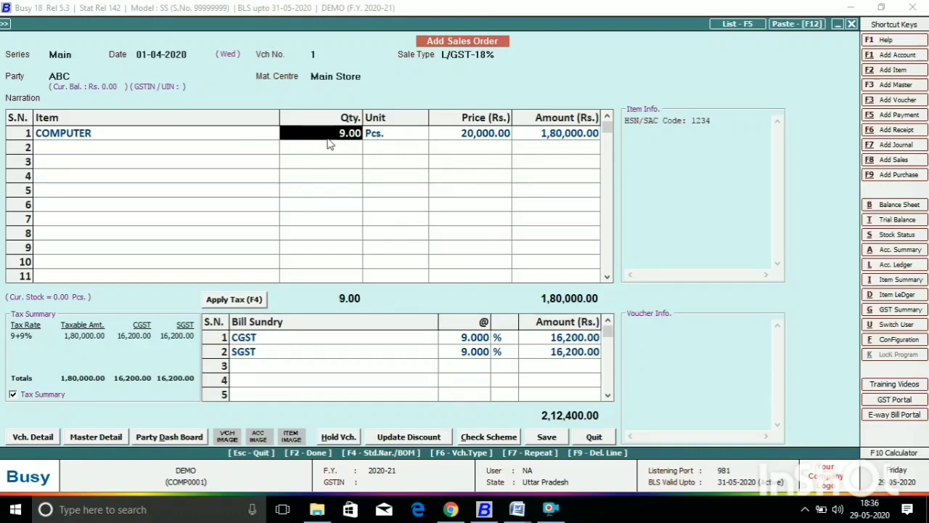
# Save the sales order and leave the entry form
pyautogui.click(546, 437)
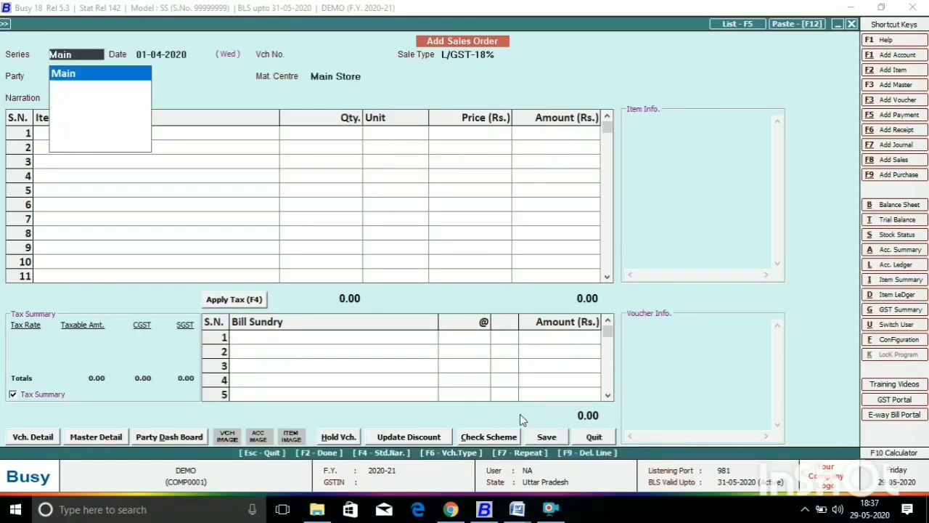
pyautogui.press('Escape')
pyautogui.press('Escape')
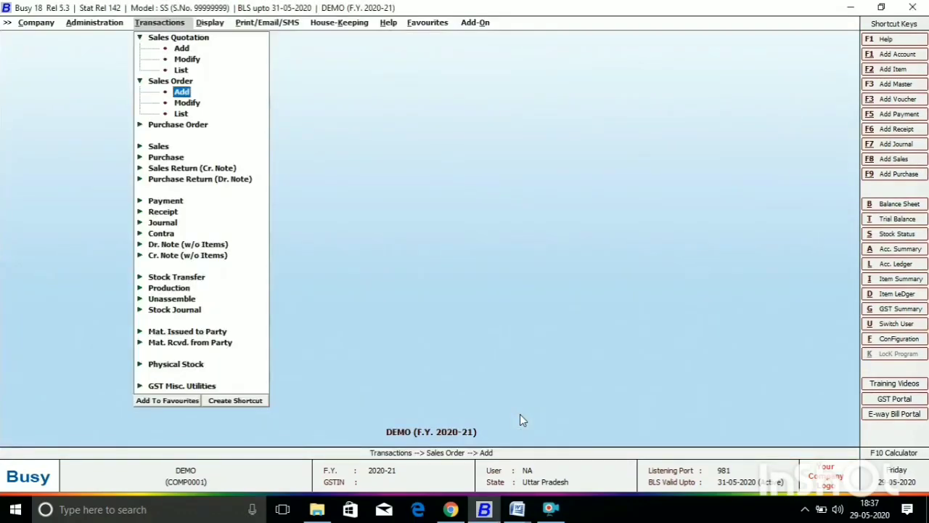
# Start a new material issued to party voucher in the Main series dated 01-04-2020
pyautogui.press('Down')
pyautogui.press('Down')
pyautogui.press('Down')
pyautogui.press('Down')
pyautogui.press('Down')
pyautogui.press('Down')
pyautogui.press('Down')
pyautogui.press('Down')
pyautogui.press('Down')
pyautogui.press('Down')
pyautogui.press('Down')
pyautogui.press('Down')
pyautogui.press('Down')
pyautogui.press('Down')
pyautogui.press('Down')
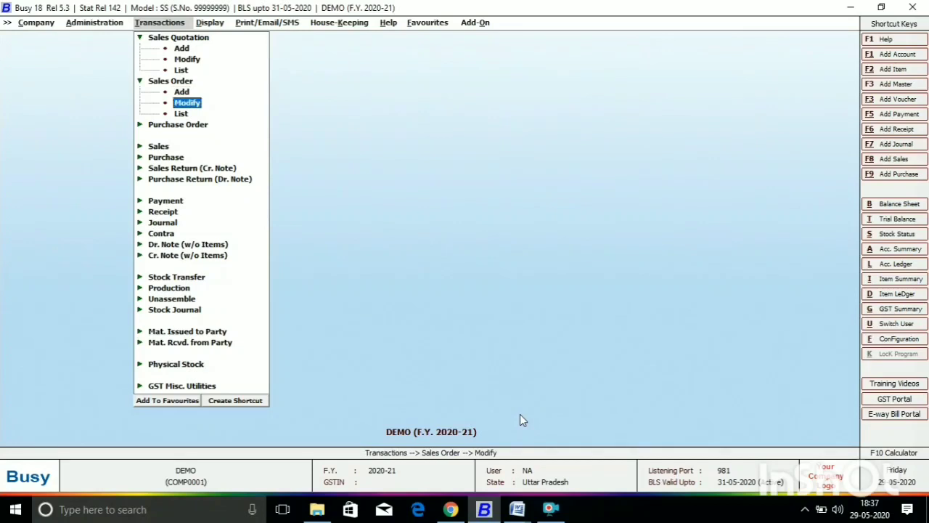
pyautogui.press('Down')
pyautogui.press('Down')
pyautogui.press('Down')
pyautogui.press('Return')
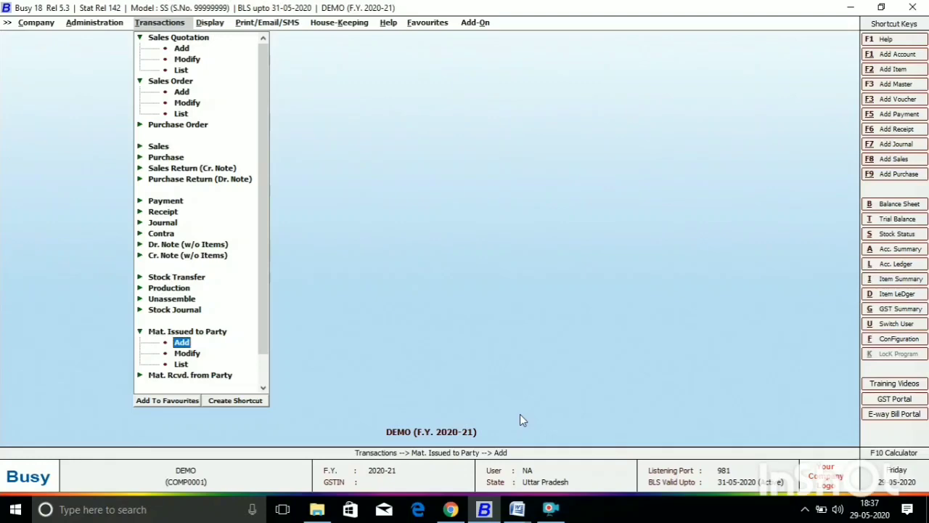
pyautogui.press('Return')
pyautogui.press('Return')
pyautogui.press('Return')
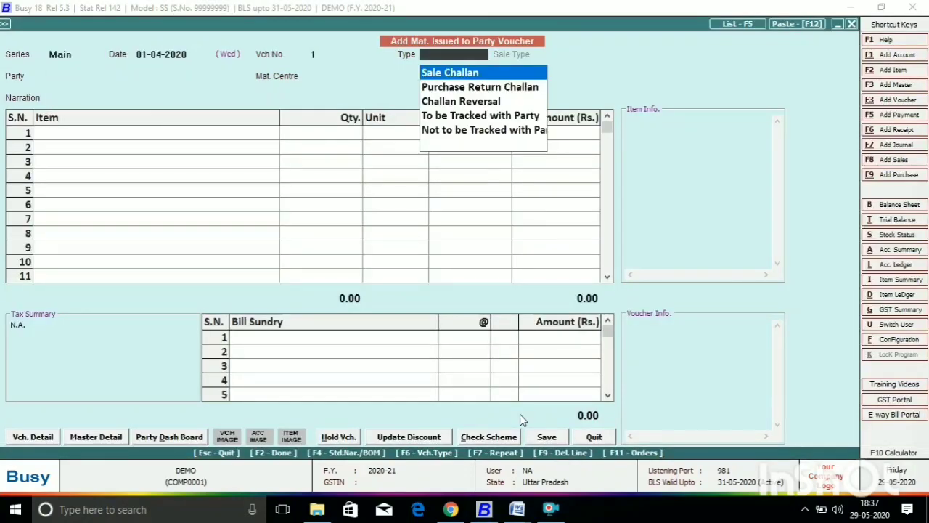
# Set the voucher's type to Sale Challan, sale type to L/GST-18%, party to ABC and material centre to Main Store
pyautogui.press('Return')
pyautogui.write('lg')
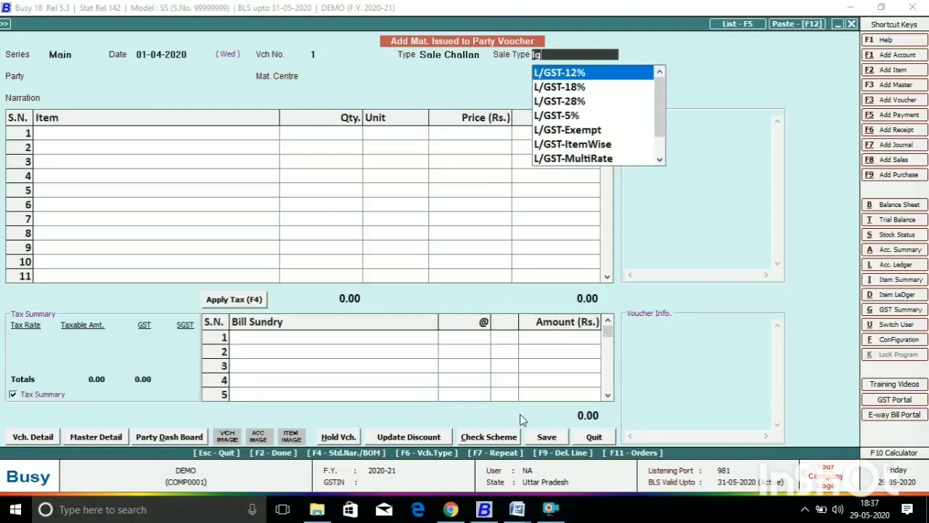
pyautogui.press('Down')
pyautogui.press('Return')
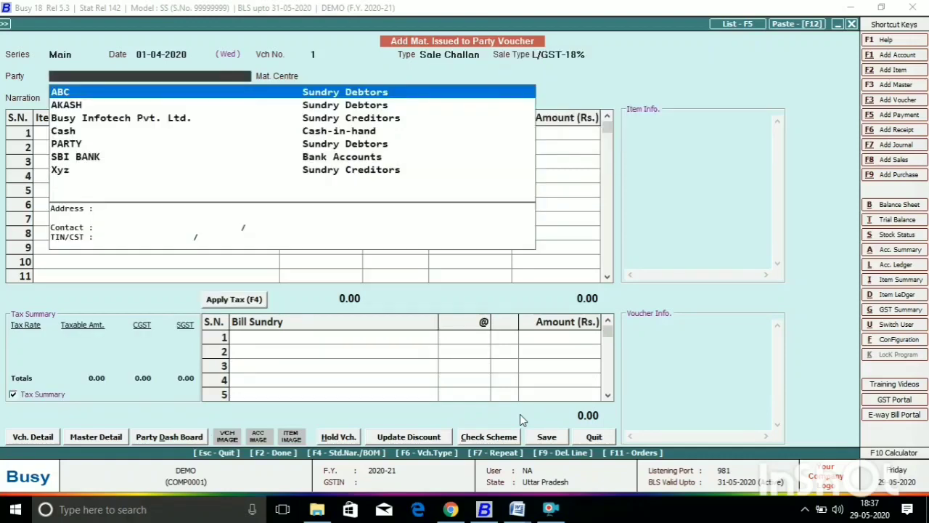
pyautogui.press('Return')
pyautogui.press('Return')
pyautogui.press('Return')
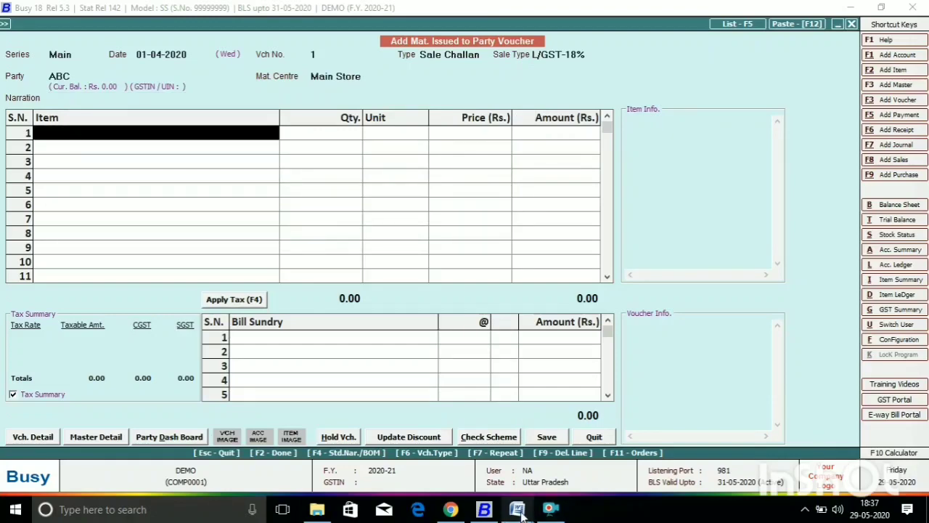
# Pull the items of pending order 1, dated 01-04-2020, into the sale challan
pyautogui.moveTo(522, 513)
pyautogui.click(559, 475)
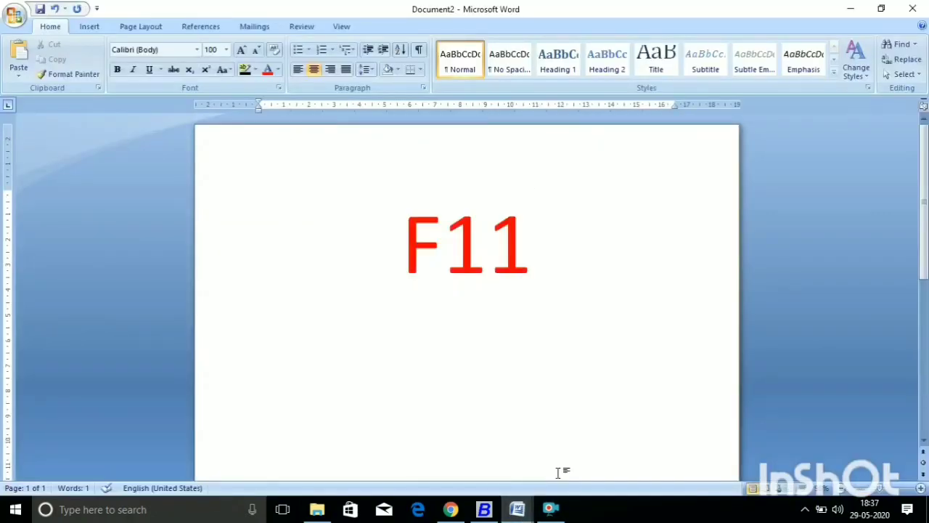
pyautogui.click(486, 510)
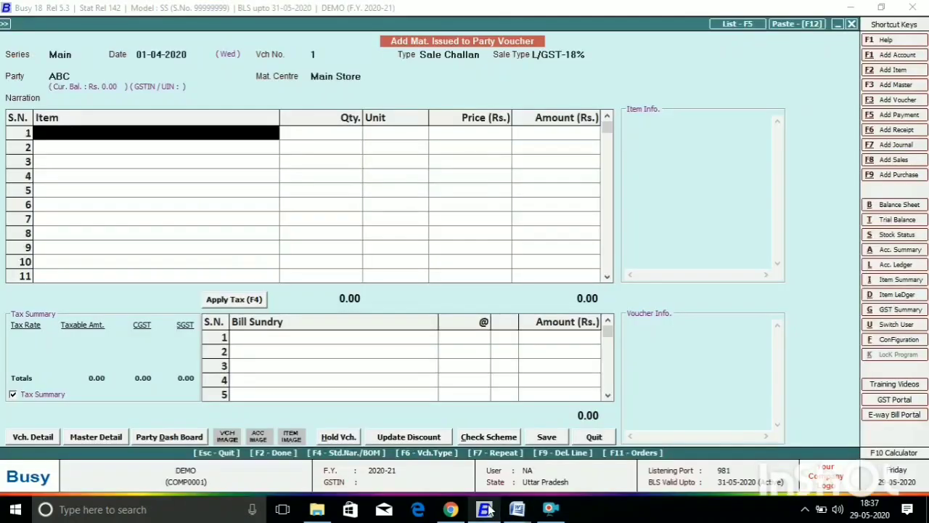
pyautogui.press('F11')
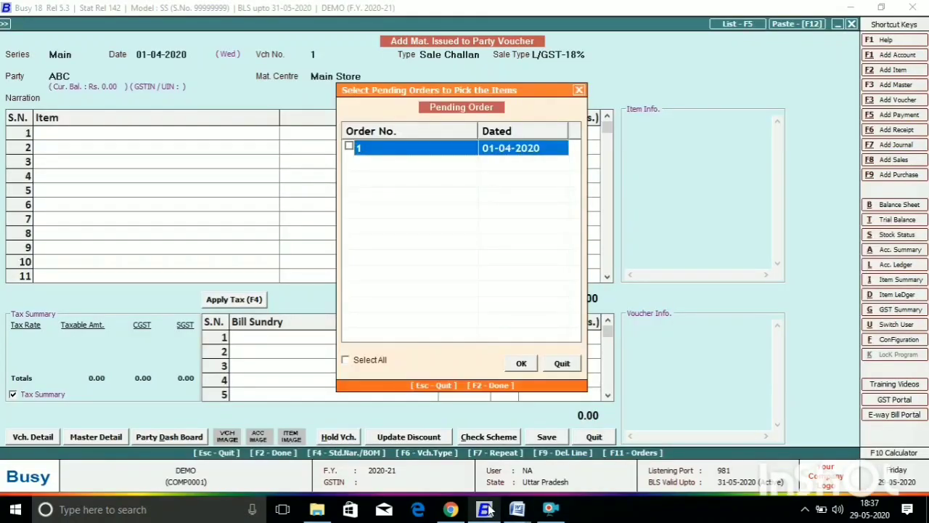
pyautogui.click(349, 147)
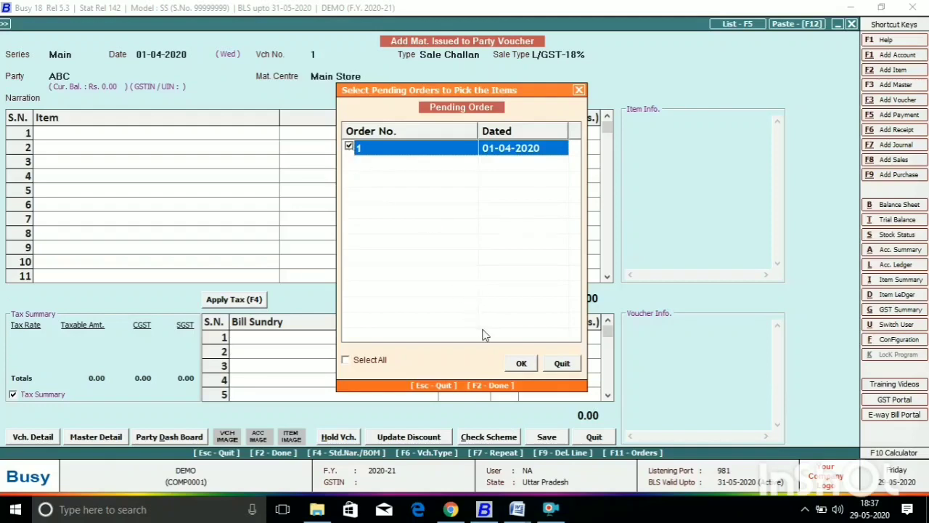
pyautogui.click(514, 368)
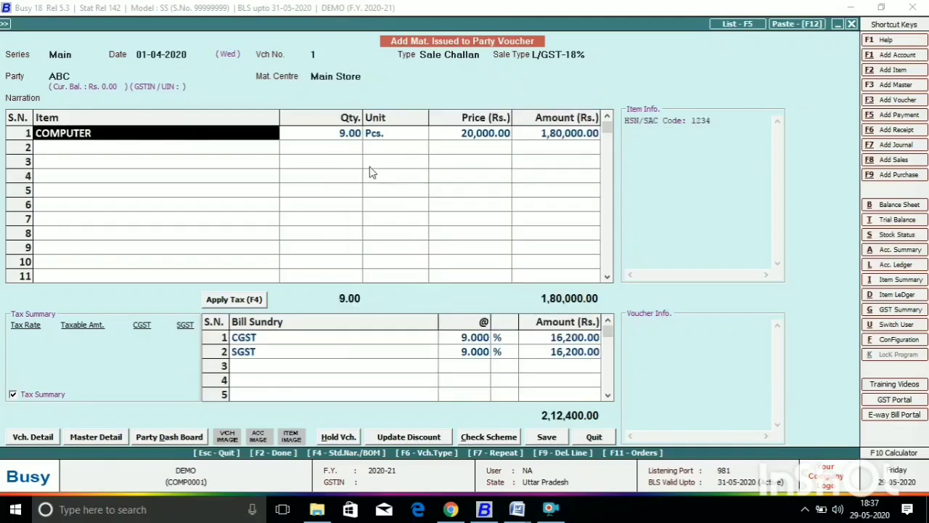
# Save the sale challan, continue despite the item's negative stock, and leave the entry form
pyautogui.click(326, 140)
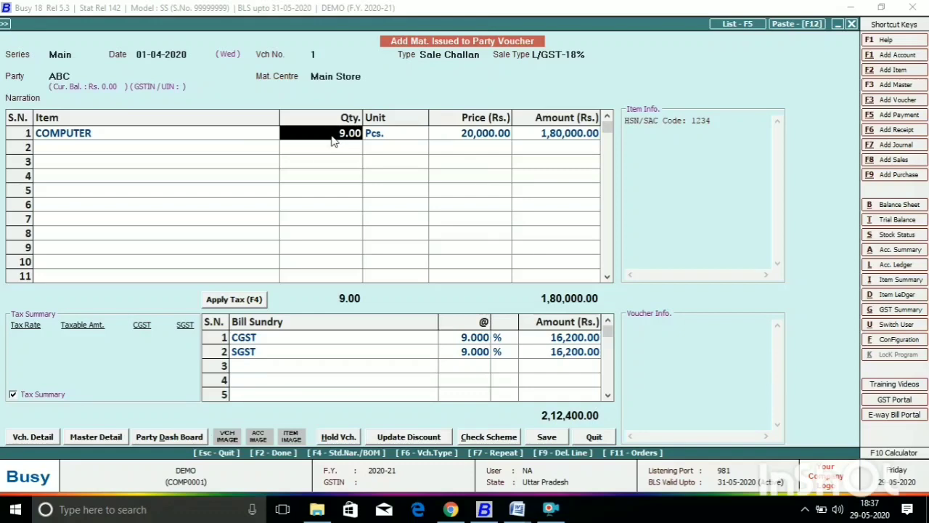
pyautogui.click(547, 440)
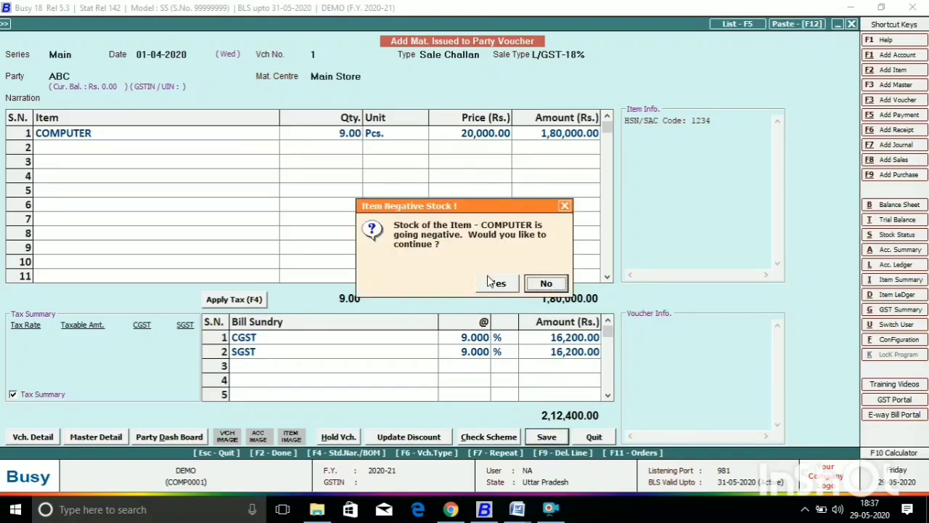
pyautogui.click(491, 282)
pyautogui.click(455, 288)
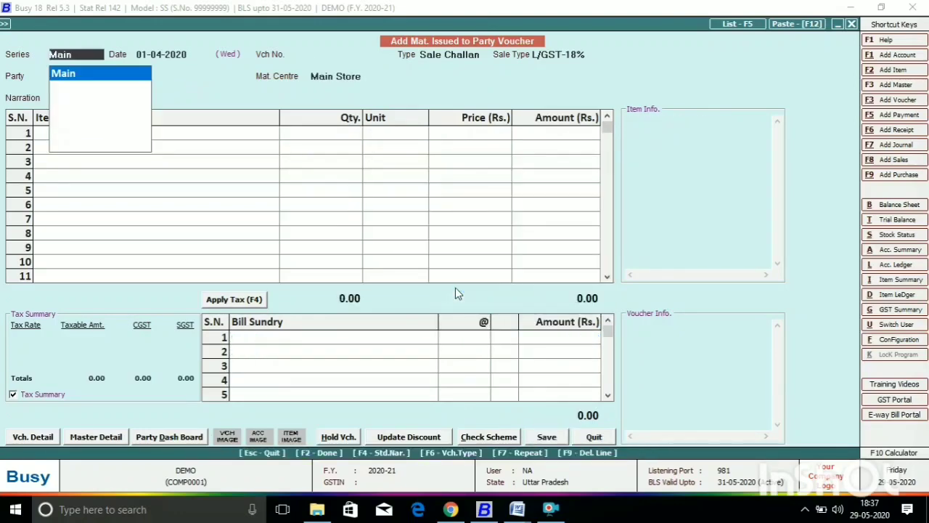
pyautogui.press('Escape')
pyautogui.press('Escape')
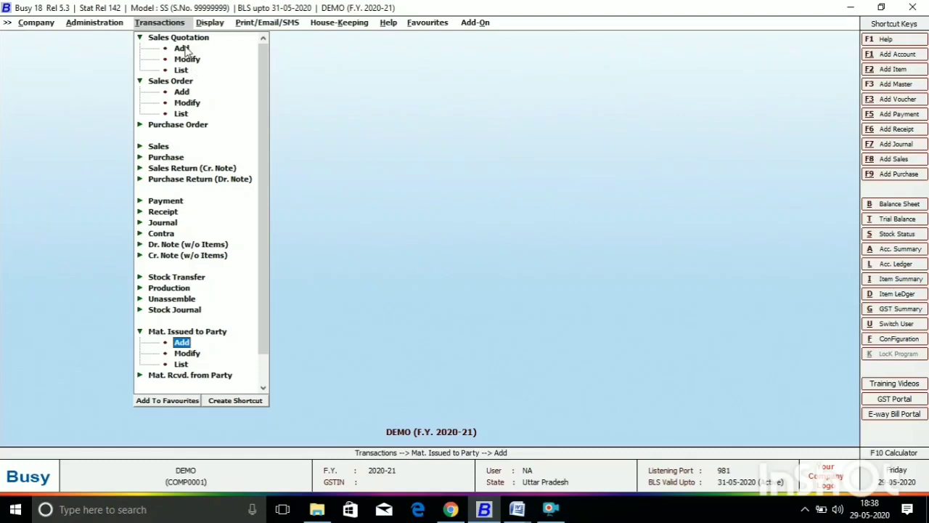
# Delete sales order 1 of the Main series and leave the voucher selection
pyautogui.click(186, 106)
pyautogui.write('1')
pyautogui.press('Return')
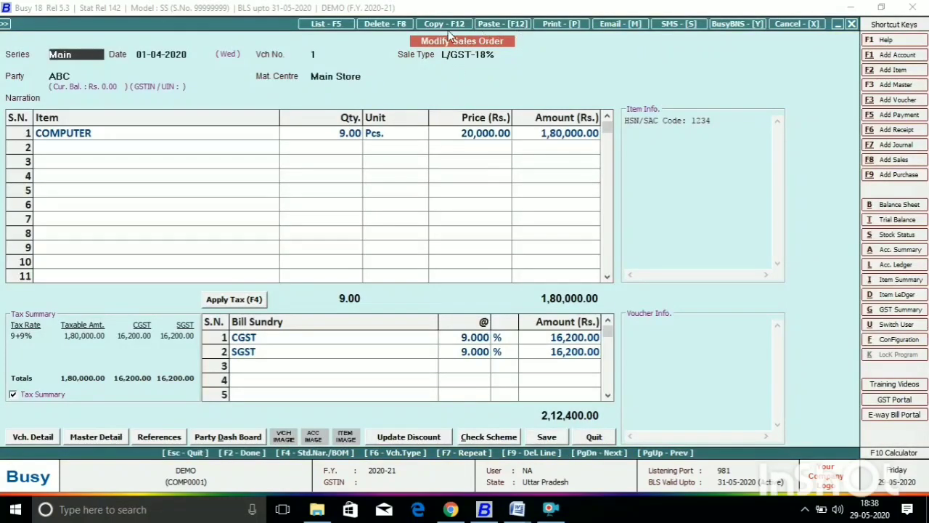
pyautogui.click(387, 25)
pyautogui.press('Return')
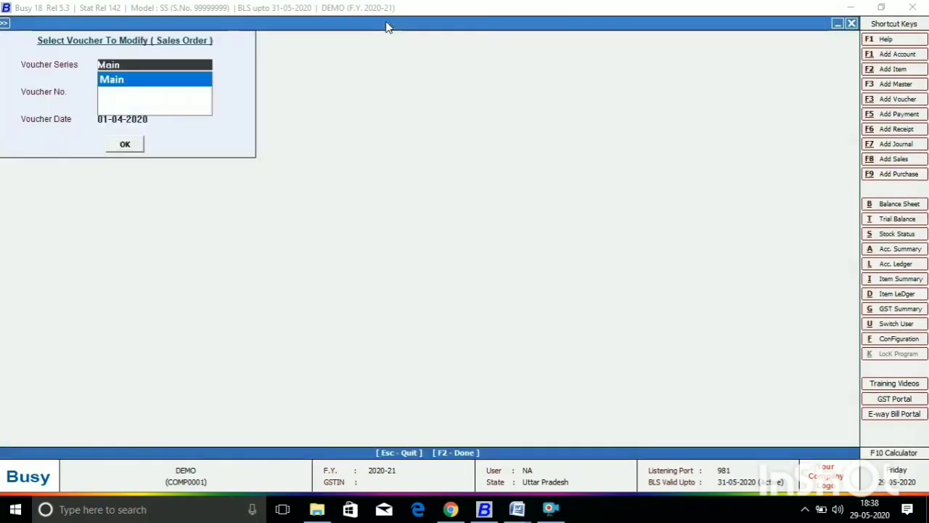
pyautogui.press('Escape')
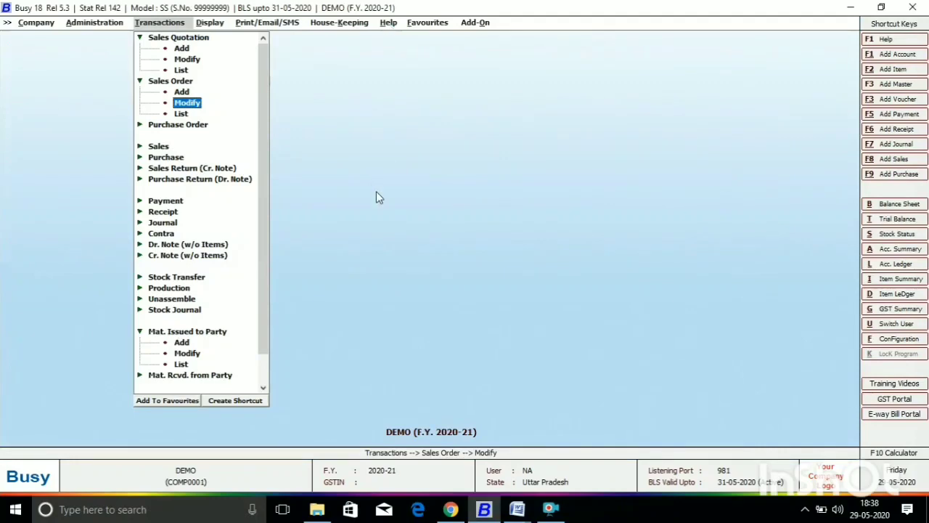
# Delete material issued to party voucher 1 of the Main series and leave the voucher selection
pyautogui.click(187, 351)
pyautogui.press('Return')
pyautogui.write('1')
pyautogui.press('Return')
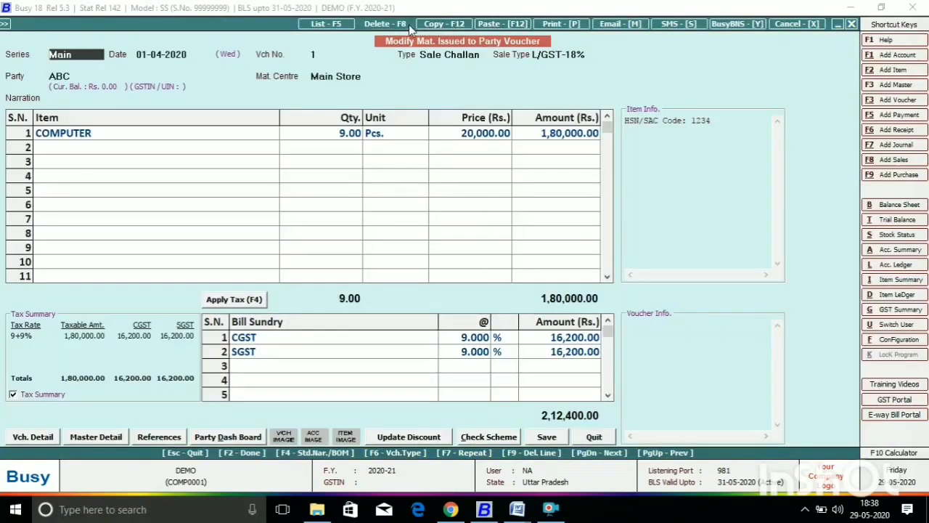
pyautogui.click(407, 24)
pyautogui.press('Return')
pyautogui.press('Escape')
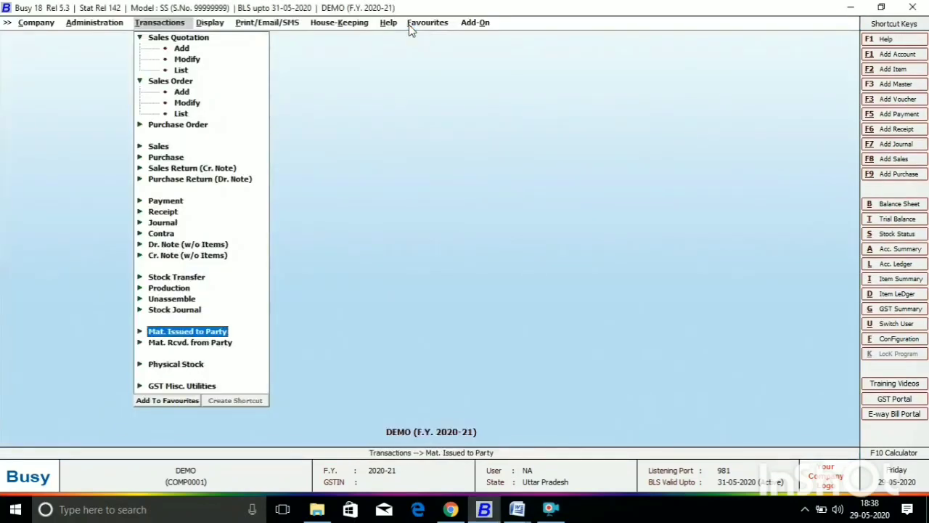
# Start a new sales voucher in the Main series dated 01-04-2020
pyautogui.press('Up')
pyautogui.press('Up')
pyautogui.press('Up')
pyautogui.press('Up')
pyautogui.press('Up')
pyautogui.press('Up')
pyautogui.press('Up')
pyautogui.press('Up')
pyautogui.press('Up')
pyautogui.press('Up')
pyautogui.press('Up')
pyautogui.press('Up')
pyautogui.press('Up')
pyautogui.press('Up')
pyautogui.press('Return')
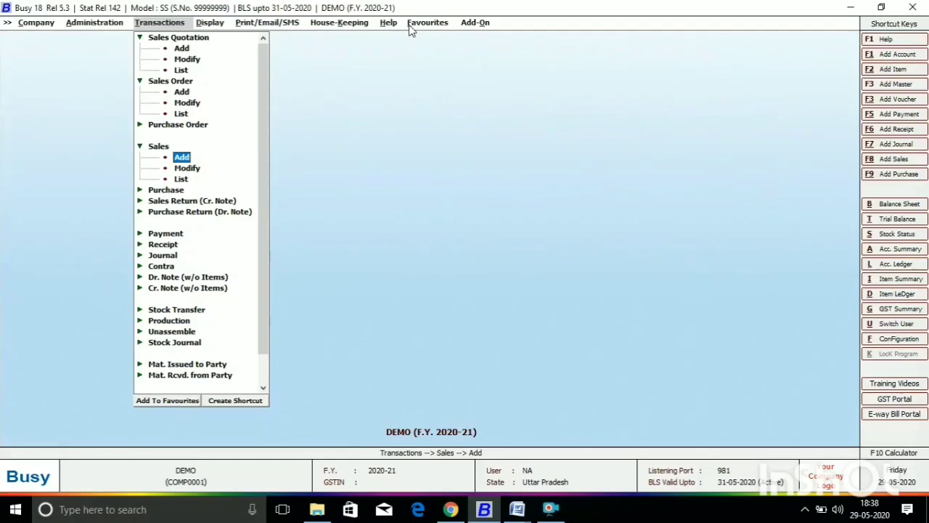
pyautogui.press('Return')
pyautogui.press('Return')
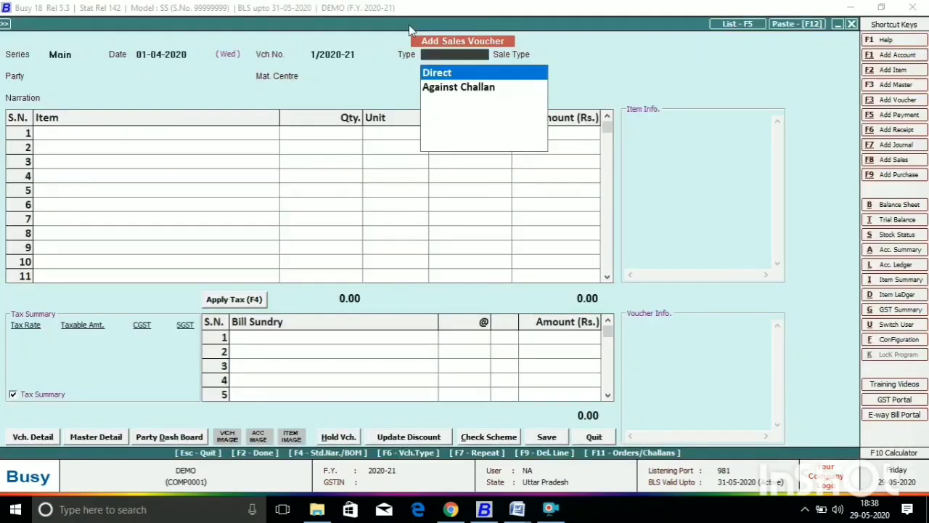
# Set the sales voucher's type to Direct, sale type to L/GST-18%, party to ABC and material centre to Main Store
pyautogui.press('Return')
pyautogui.write('lg')
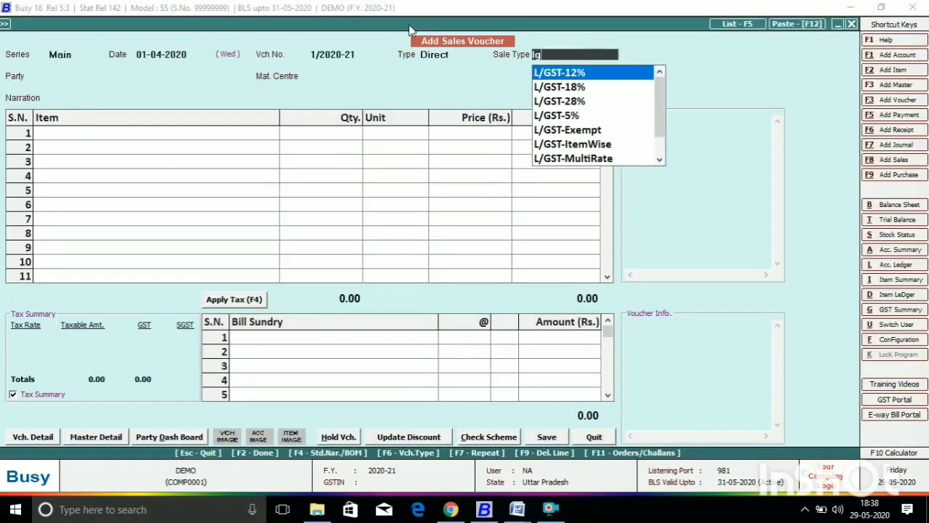
pyautogui.press('Down')
pyautogui.press('Return')
pyautogui.press('Return')
pyautogui.press('Return')
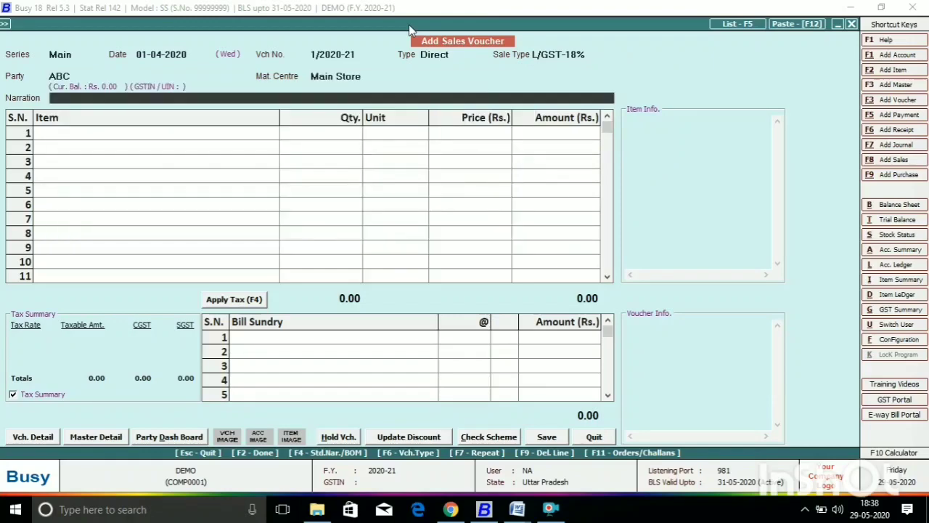
pyautogui.press('Return')
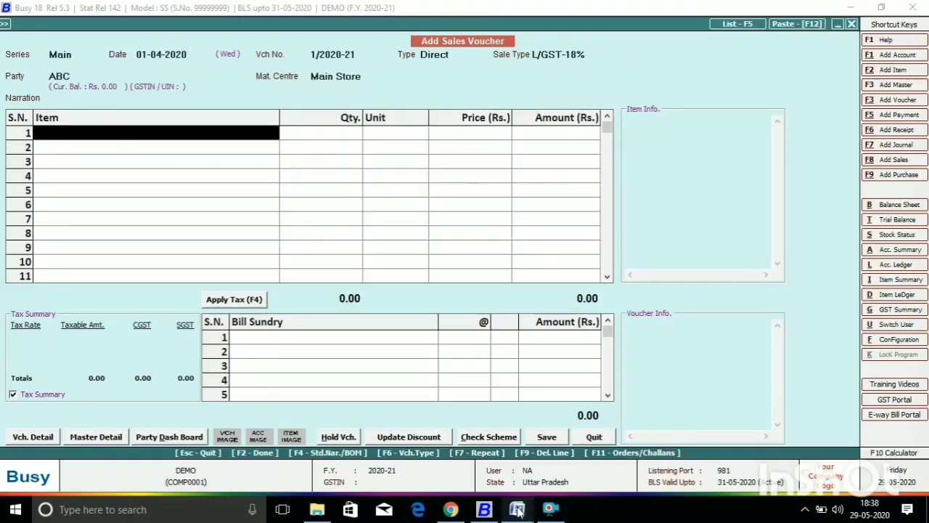
# Pull the items of pending quotation 1, dated 01-04-2020, into the sales voucher and quit it without saving
pyautogui.moveTo(518, 510)
pyautogui.click(574, 459)
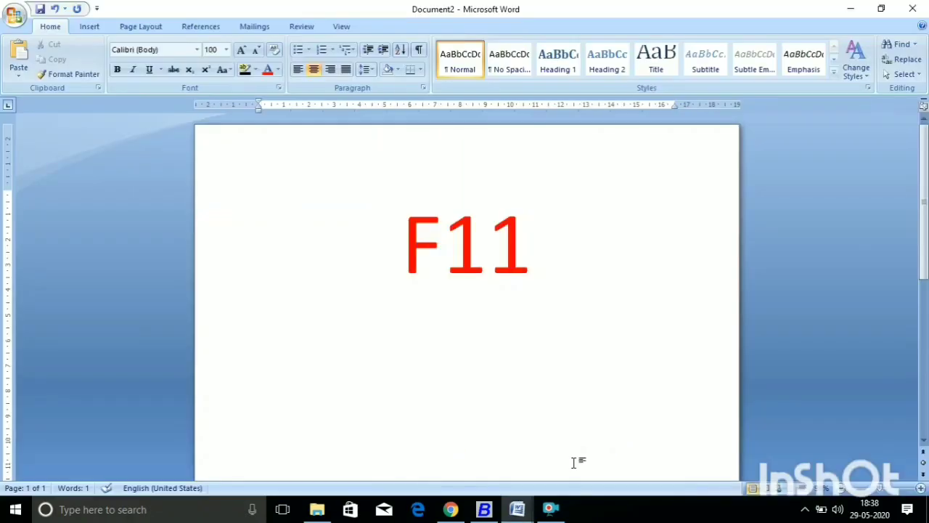
pyautogui.click(484, 511)
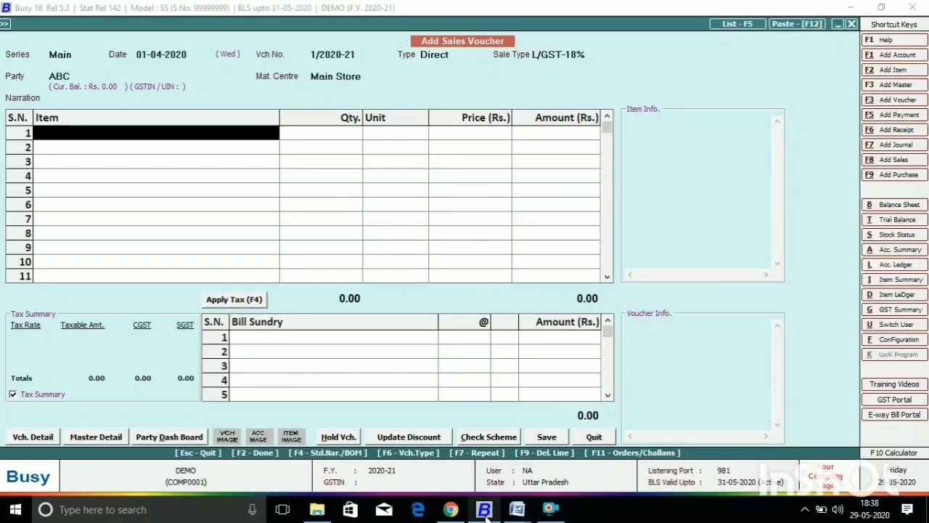
pyautogui.press('F11')
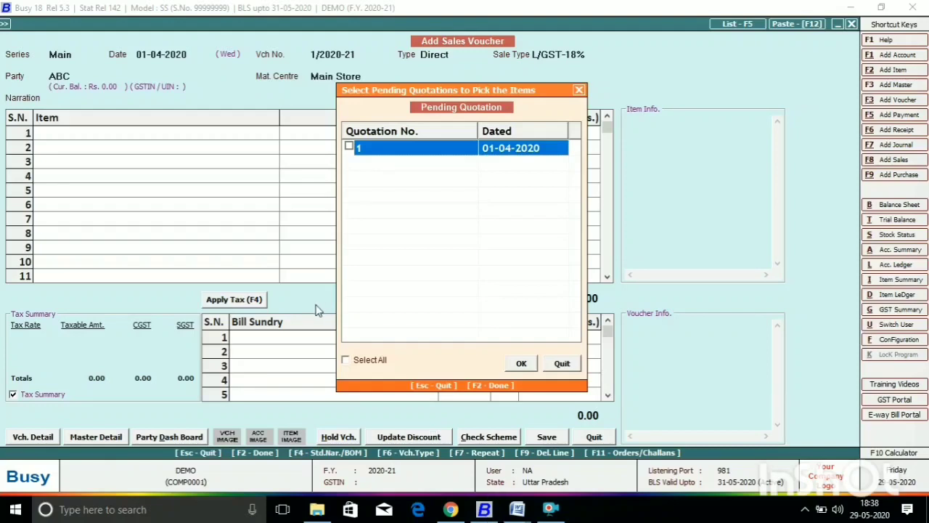
pyautogui.click(349, 147)
pyautogui.click(522, 363)
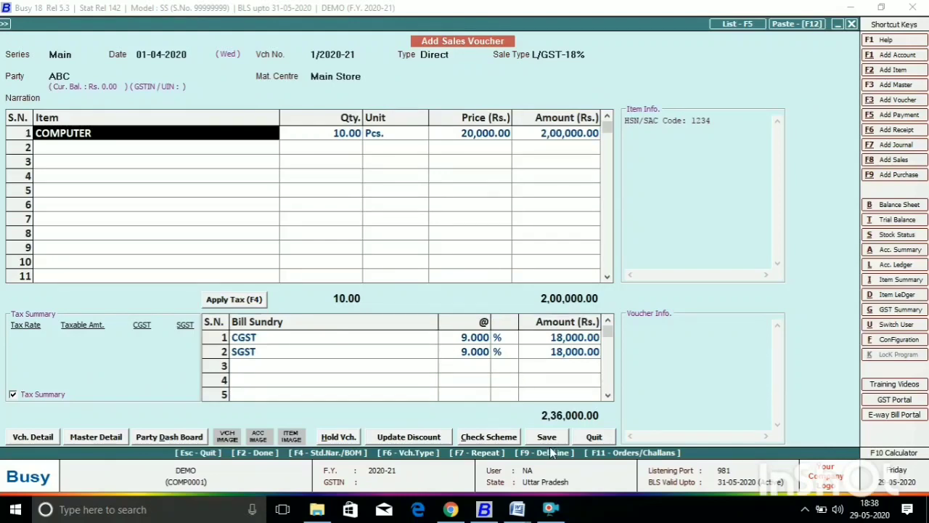
pyautogui.press('Escape')
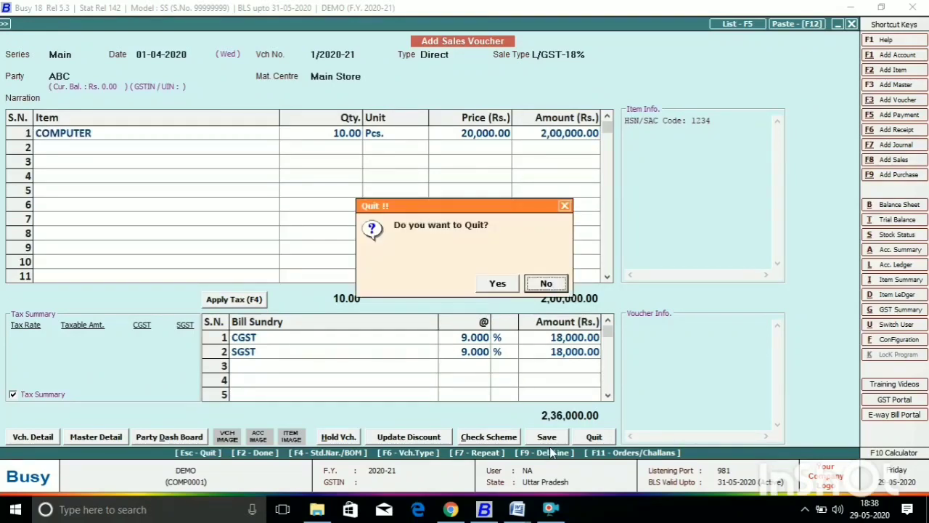
pyautogui.press('Left')
pyautogui.press('Return')
pyautogui.press('Up')
pyautogui.press('Up')
pyautogui.press('Up')
pyautogui.press('Up')
pyautogui.press('Up')
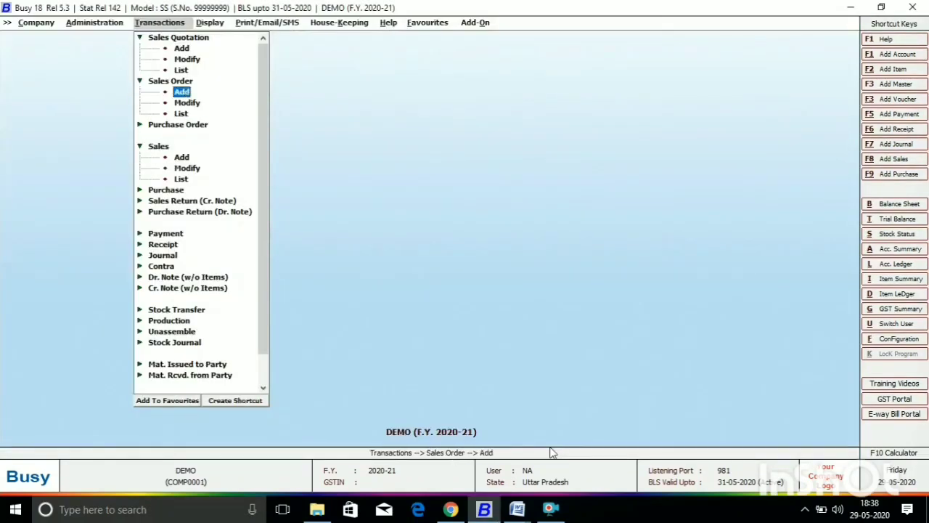
pyautogui.press('Up')
pyautogui.press('Up')
pyautogui.press('Up')
pyautogui.press('Down')
pyautogui.press('Down')
pyautogui.press('Down')
pyautogui.press('Down')
pyautogui.press('Down')
pyautogui.press('Down')
pyautogui.press('Down')
pyautogui.press('Down')
pyautogui.press('Down')
pyautogui.press('Down')
pyautogui.press('Down')
pyautogui.press('Down')
pyautogui.press('Down')
pyautogui.press('Down')
pyautogui.press('Down')
pyautogui.press('Down')
pyautogui.press('Down')
pyautogui.press('Down')
pyautogui.press('Down')
pyautogui.press('Down')
pyautogui.press('Down')
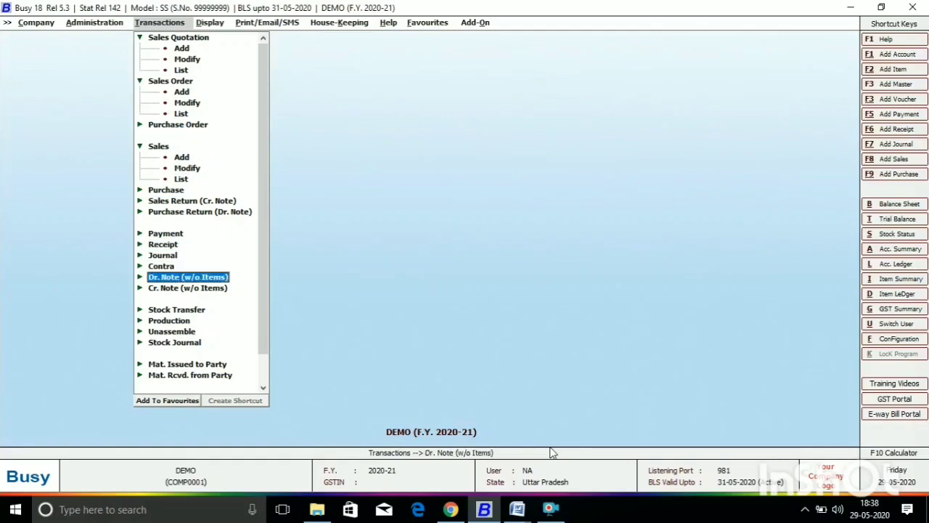
pyautogui.press('Down')
pyautogui.press('Down')
pyautogui.press('Down')
pyautogui.press('Right')
pyautogui.press('Down')
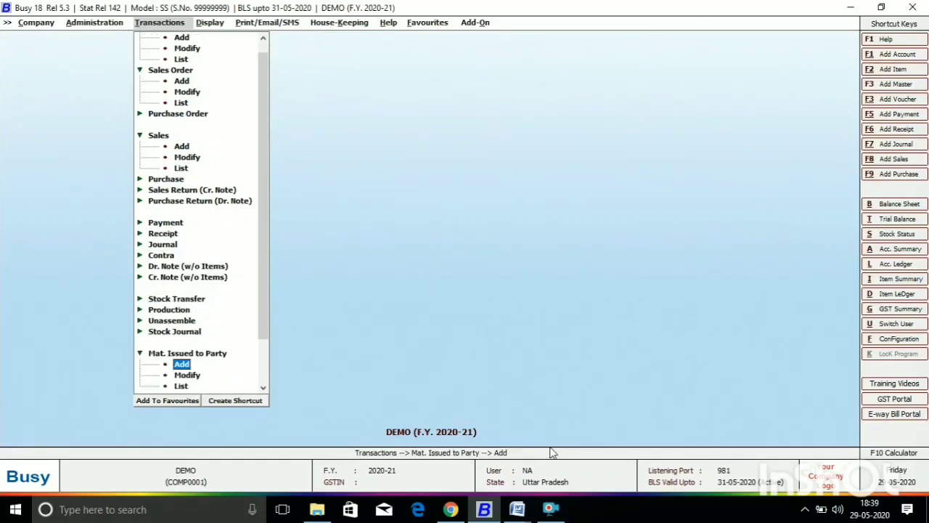
pyautogui.press('Up')
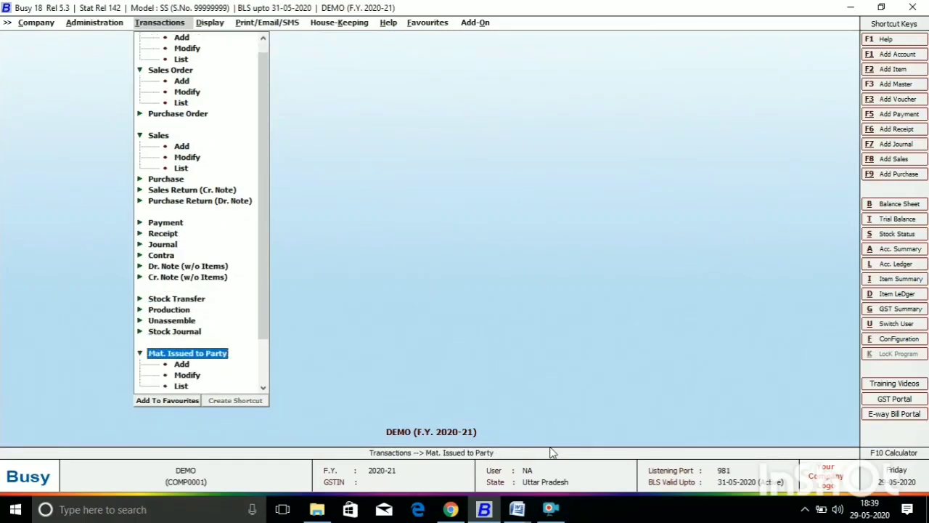
# Open the party-wise pending sales quotations report from the quotation, order and challan processing reports
pyautogui.press('Right')
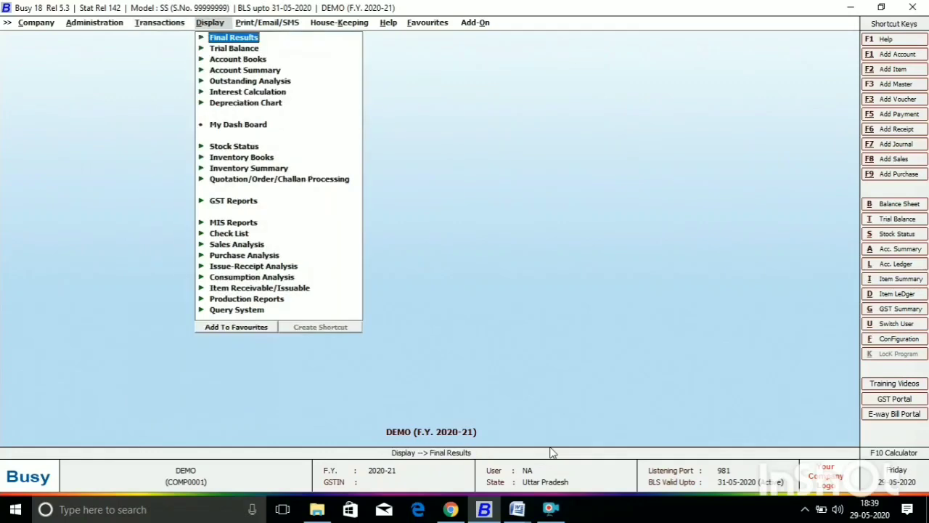
pyautogui.press('Down')
pyautogui.press('Down')
pyautogui.press('Down')
pyautogui.press('Down')
pyautogui.press('Down')
pyautogui.press('Down')
pyautogui.press('Down')
pyautogui.press('Down')
pyautogui.press('Down')
pyautogui.press('Down')
pyautogui.press('Down')
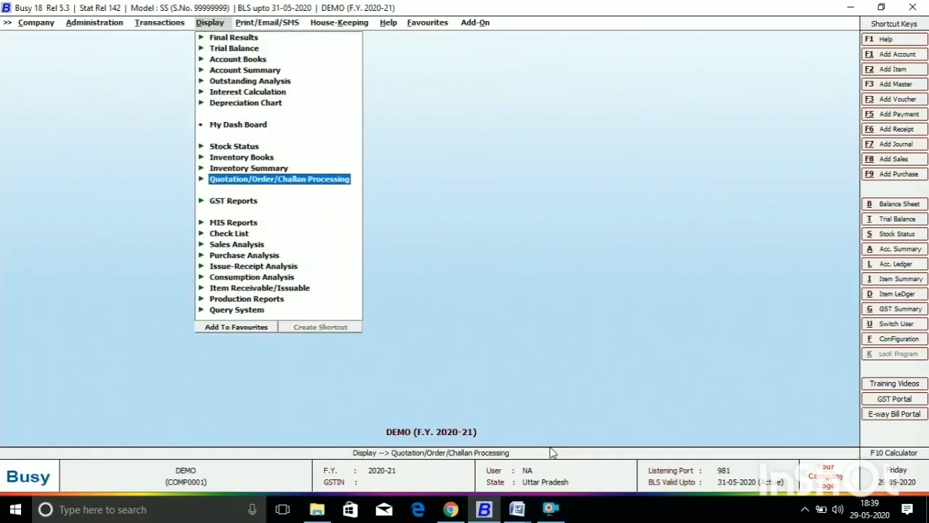
pyautogui.press('Return')
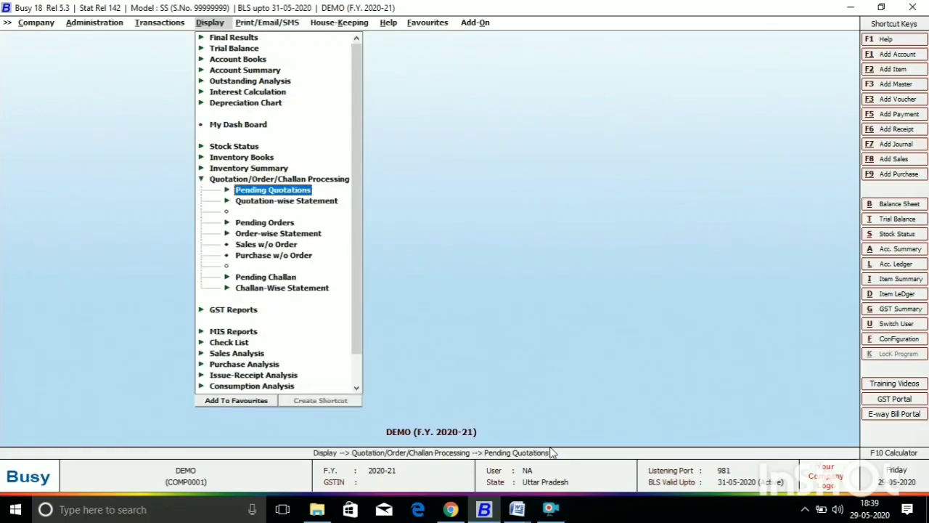
pyautogui.press('Return')
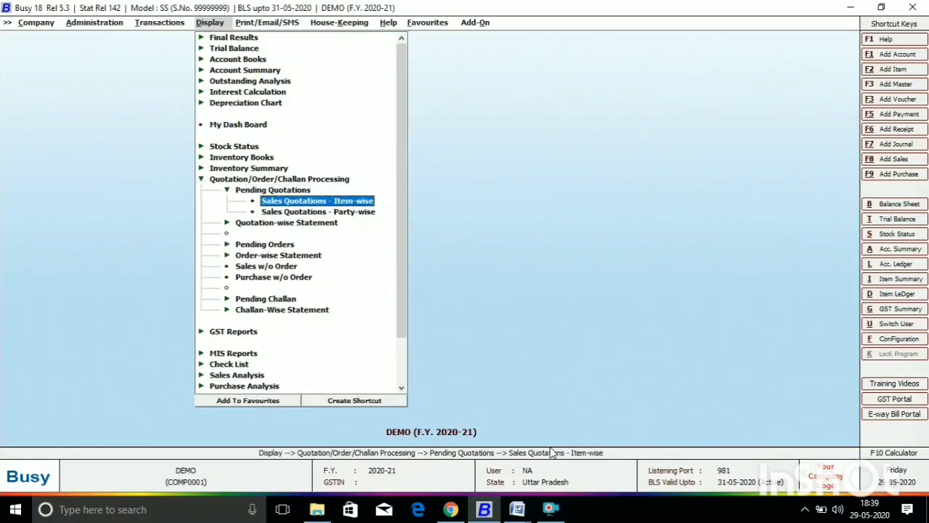
pyautogui.press('Down')
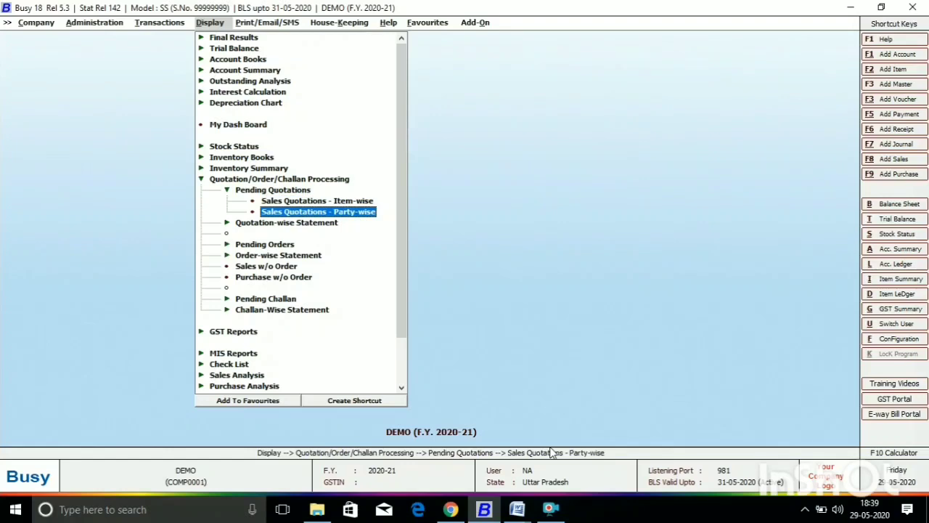
pyautogui.press('Return')
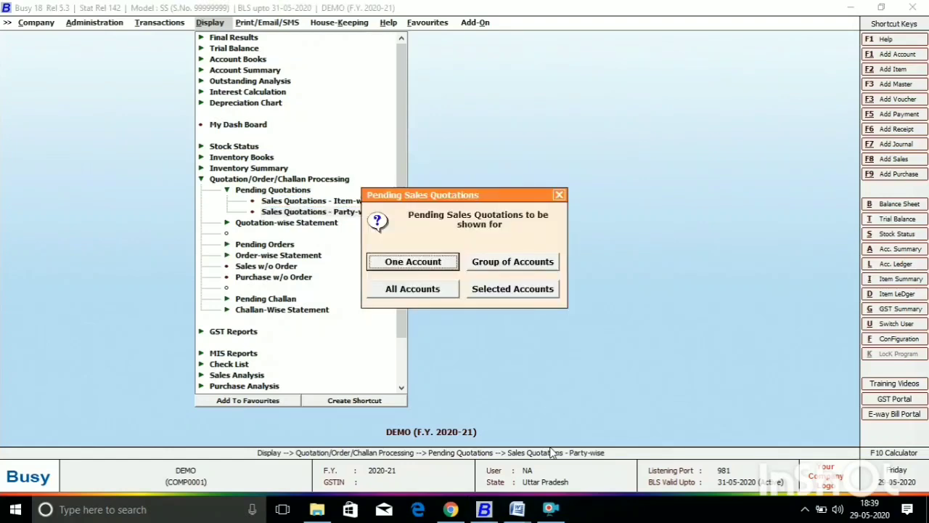
# View the pending sales quotations for all accounts and all items from 1-4-2020 to 1-4-2020, and close the report
pyautogui.press('Tab')
pyautogui.press('Tab')
pyautogui.press('Return')
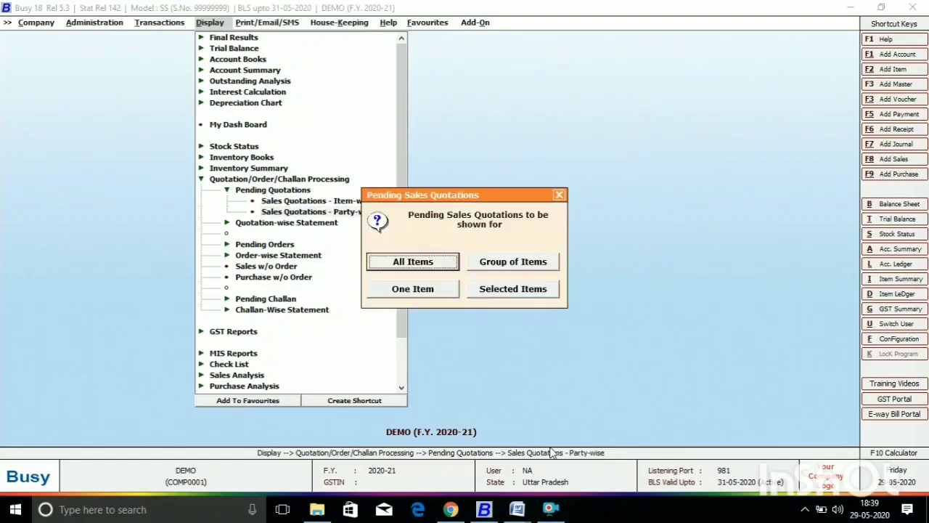
pyautogui.press('Return')
pyautogui.press('Return')
pyautogui.press('Return')
pyautogui.press('Return')
pyautogui.press('Return')
pyautogui.press('Return')
pyautogui.press('Return')
pyautogui.press('Return')
pyautogui.press('Return')
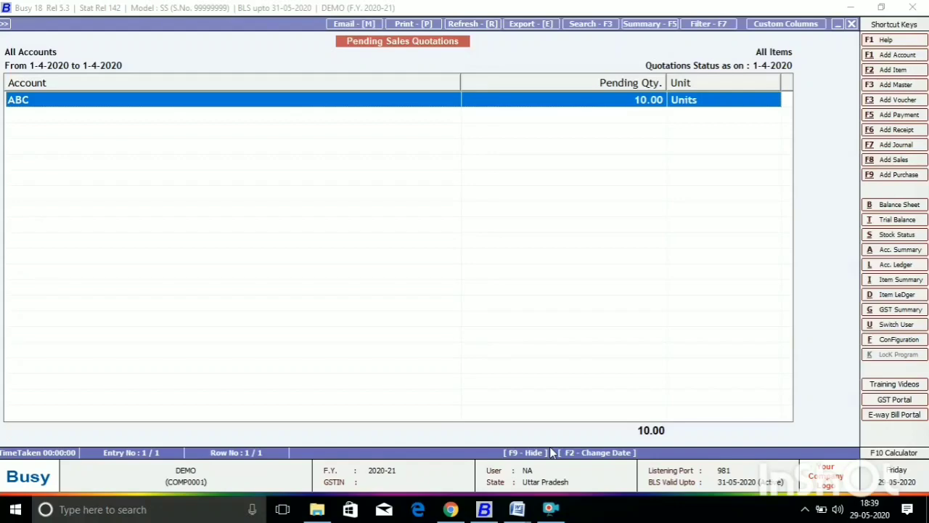
pyautogui.press('Escape')
pyautogui.press('Escape')
pyautogui.press('Escape')
pyautogui.press('Escape')
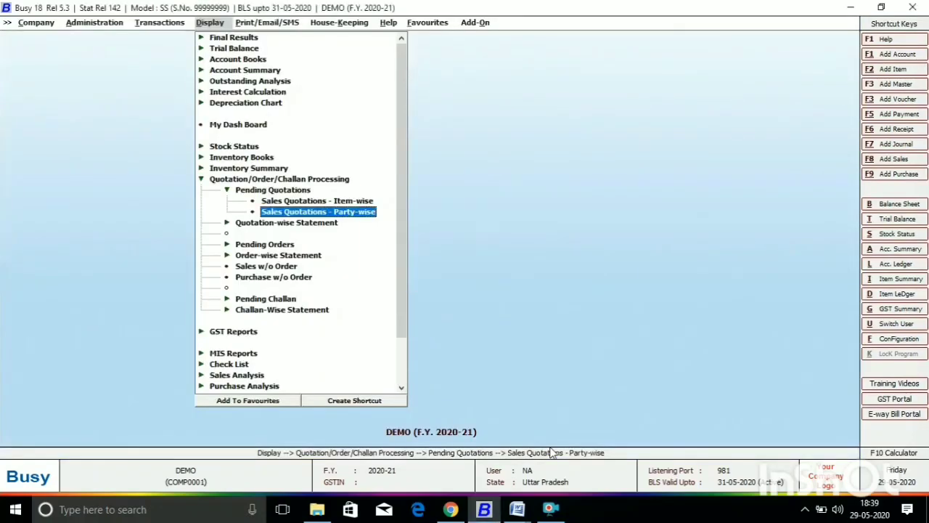
pyautogui.press('Down')
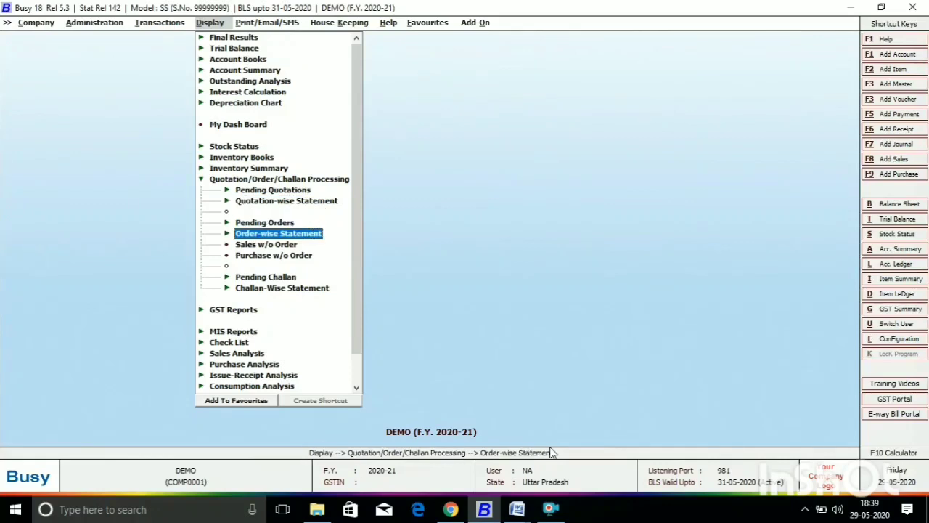
pyautogui.press('Up')
pyautogui.press('Up')
pyautogui.press('Up')
pyautogui.press('Down')
pyautogui.press('Down')
pyautogui.press('Down')
pyautogui.press('Down')
pyautogui.press('Down')
pyautogui.press('Down')
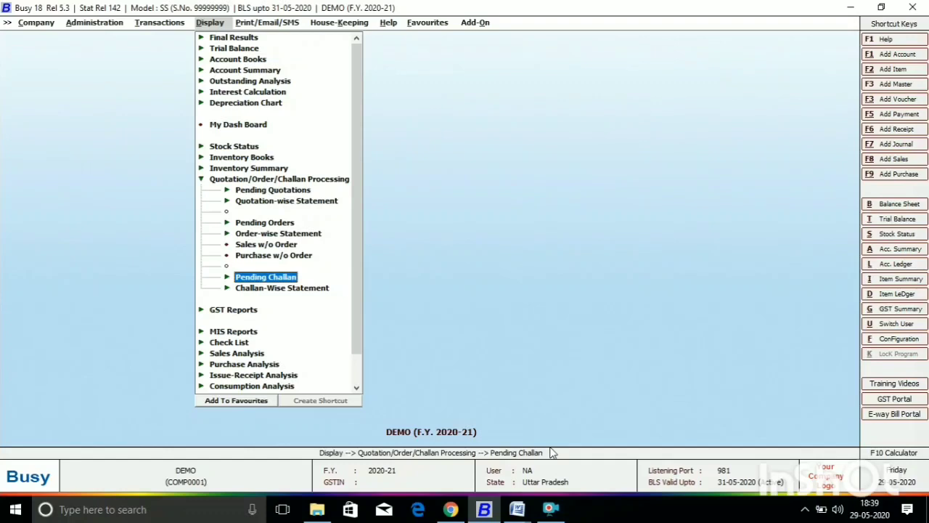
pyautogui.press('Left')
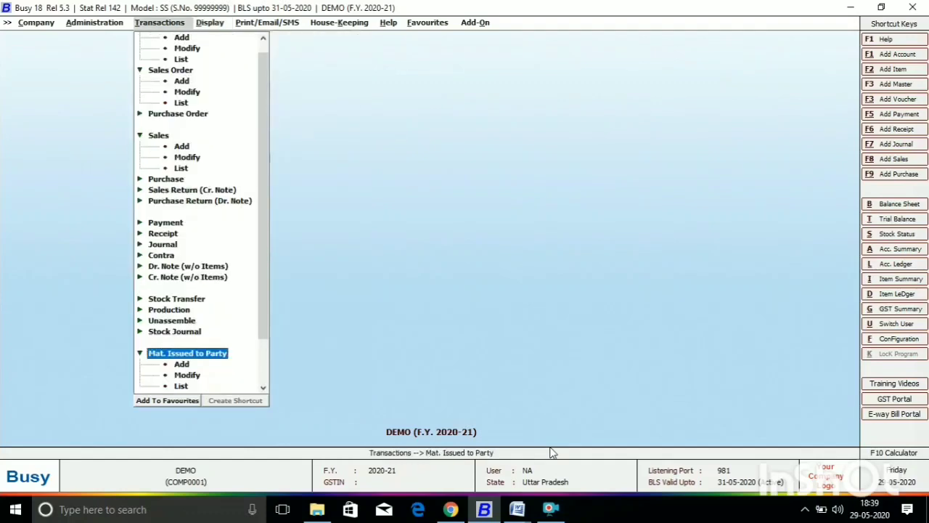